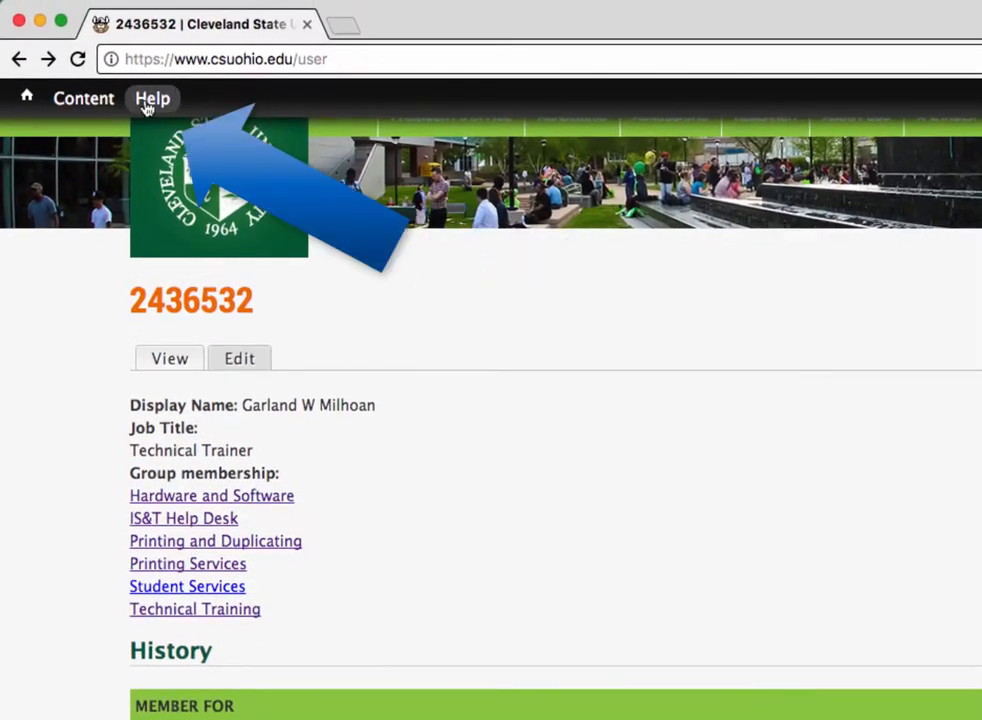
Start a new Basic page and look over its form, including the required Title field.
{"action": "mouse_move", "coordinate": [100, 103]}
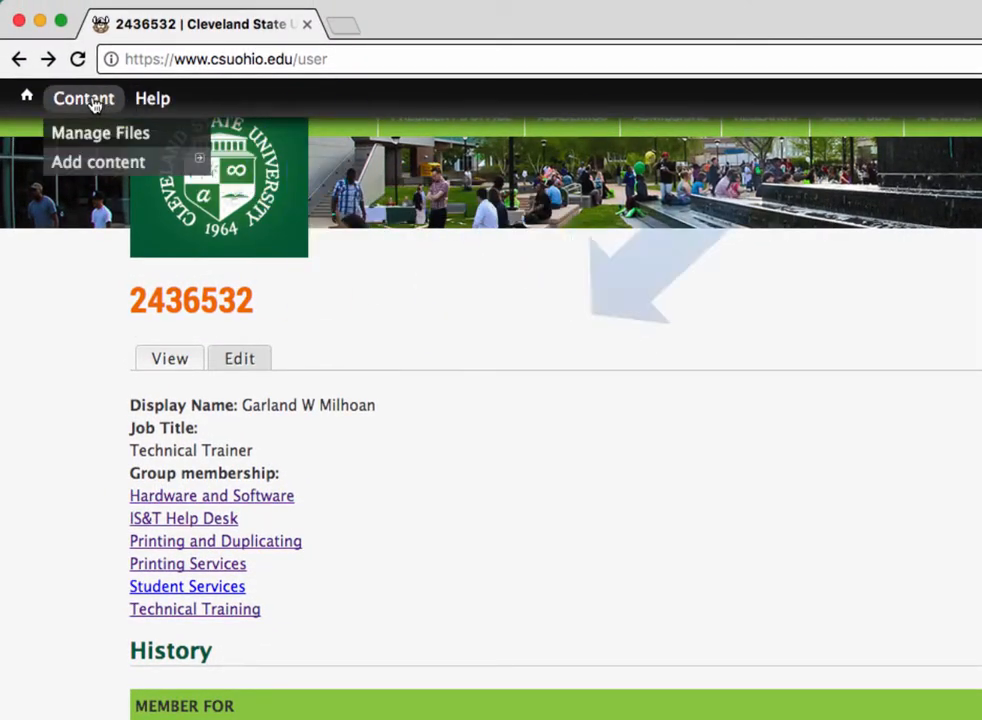
{"action": "mouse_move", "coordinate": [85, 167]}
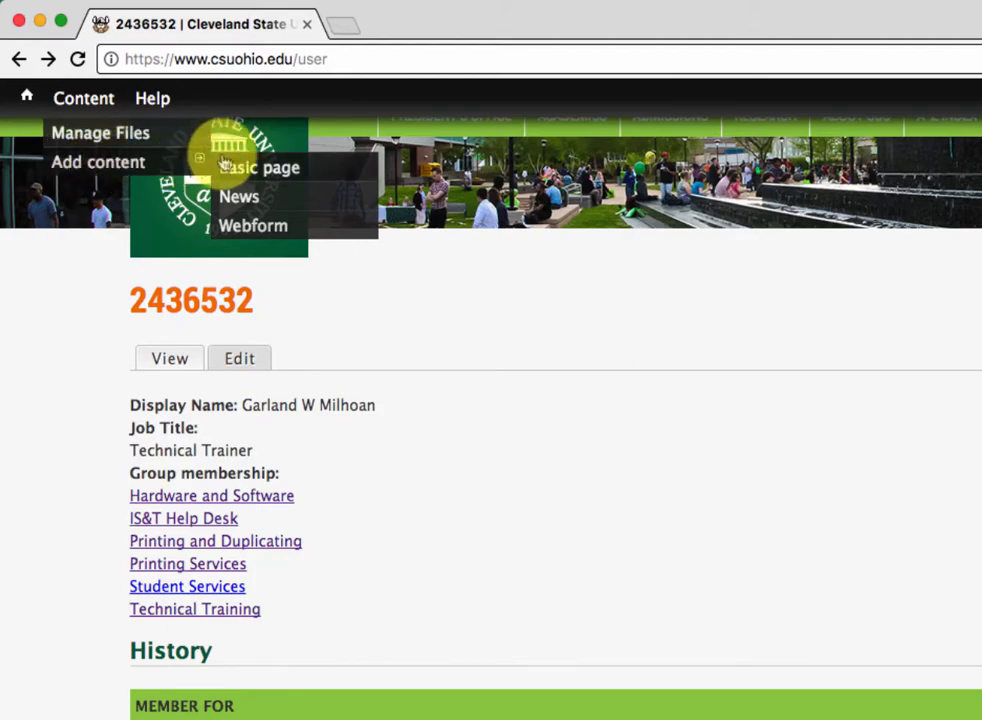
{"action": "left_click", "coordinate": [258, 170]}
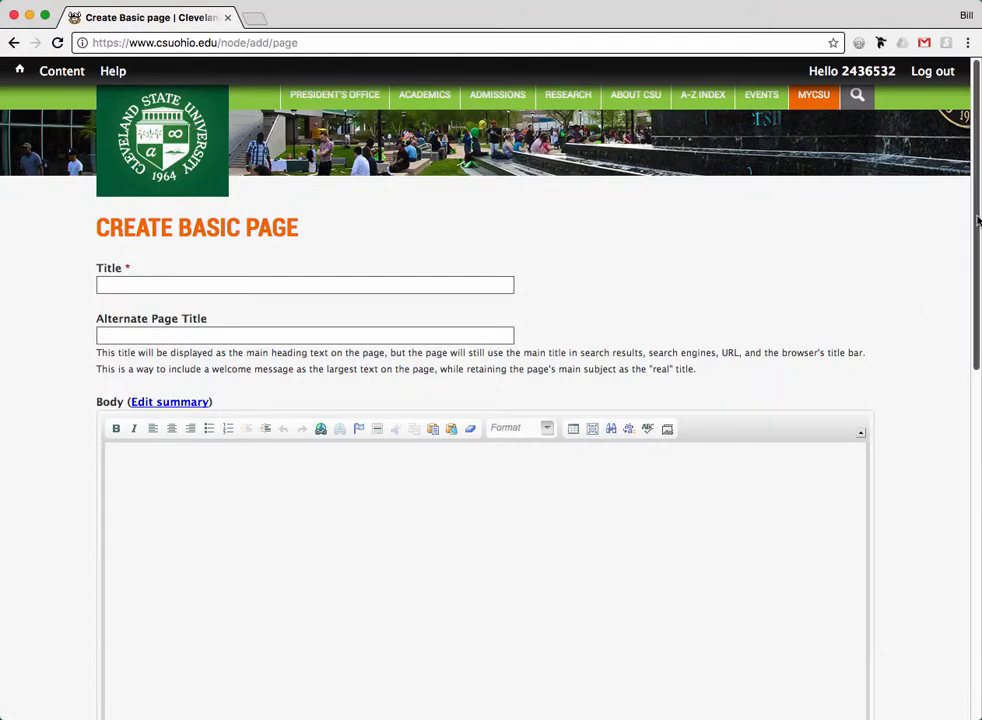
{"action": "scroll", "coordinate": [977, 220], "scroll_direction": "down", "scroll_amount": 10}
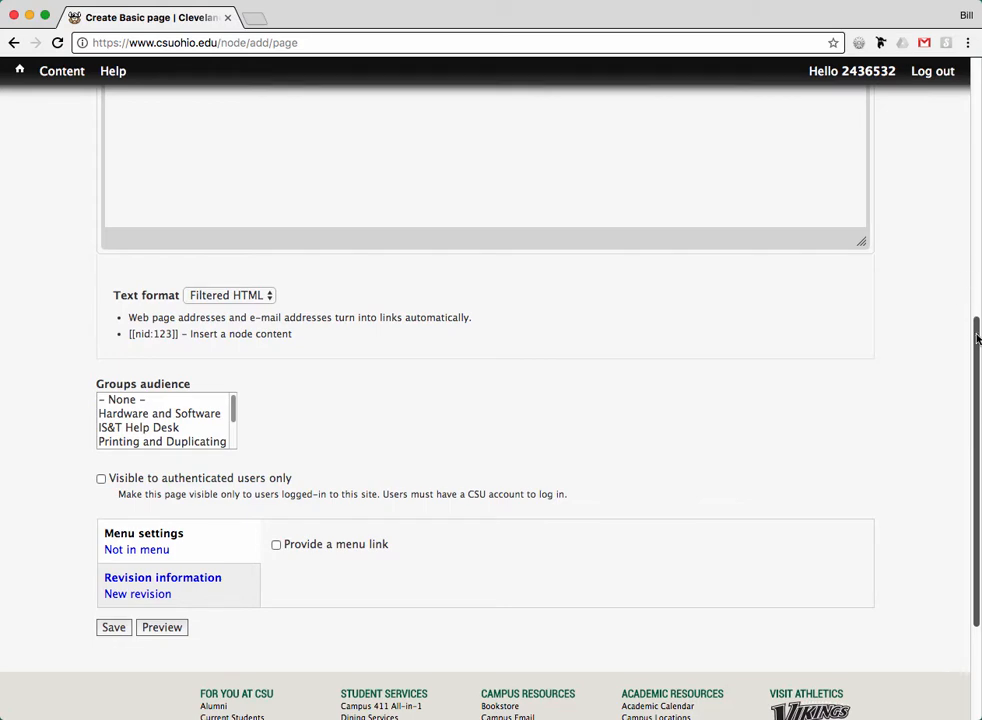
{"action": "left_click_drag", "start_coordinate": [977, 338], "coordinate": [966, 130]}
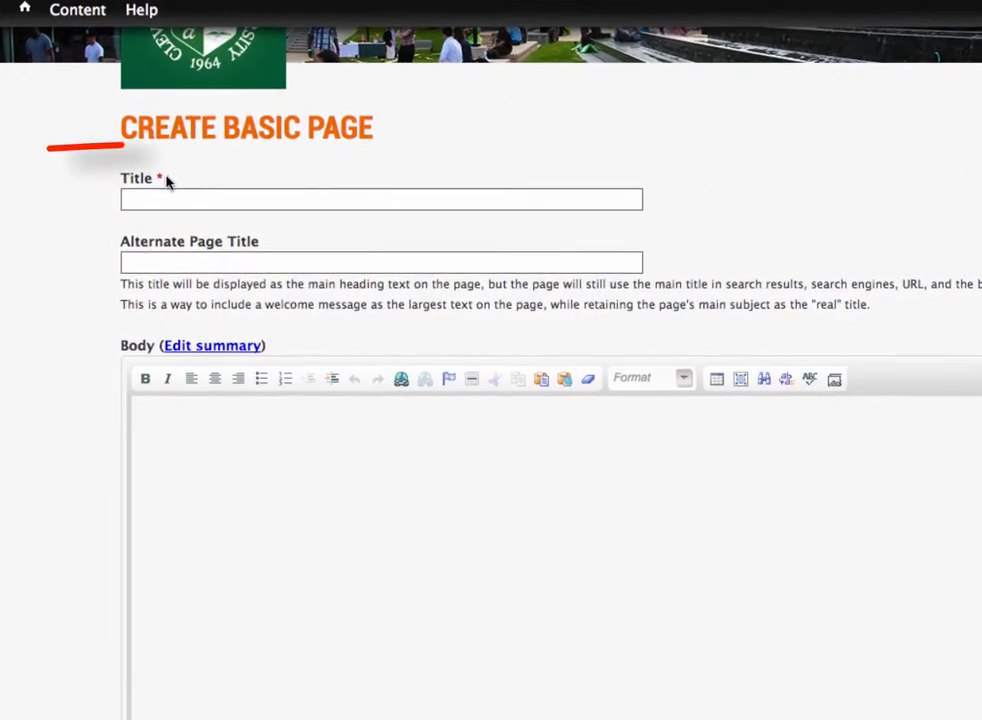
{"action": "left_click_drag", "start_coordinate": [166, 180], "coordinate": [112, 172]}
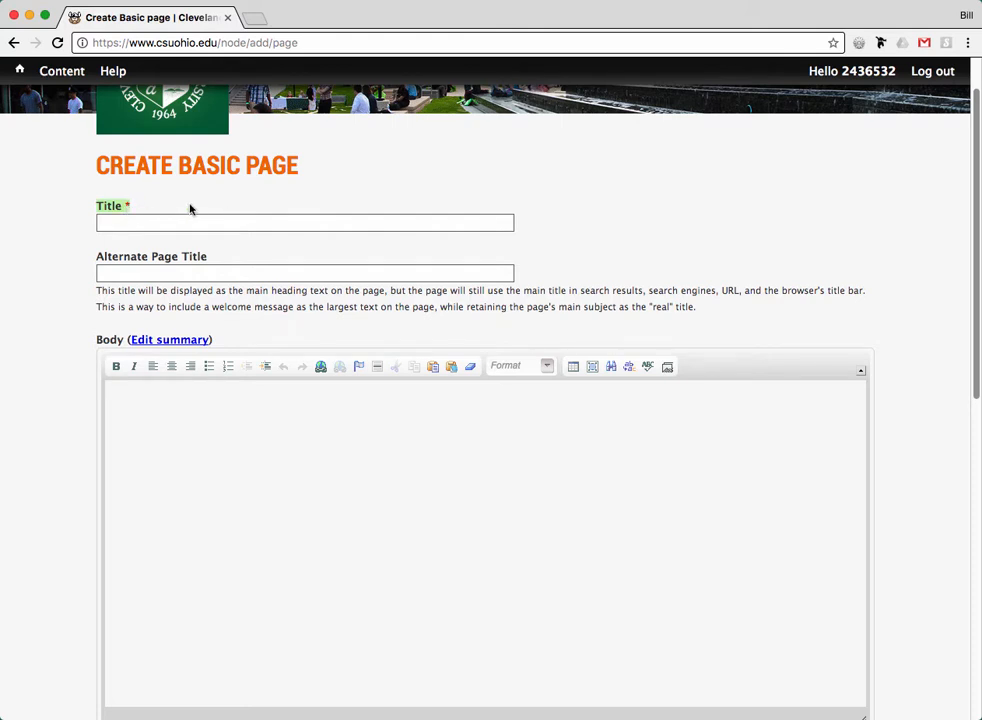
Assign the new page to the Technical Training group in Groups audience.
{"action": "left_click", "coordinate": [136, 220]}
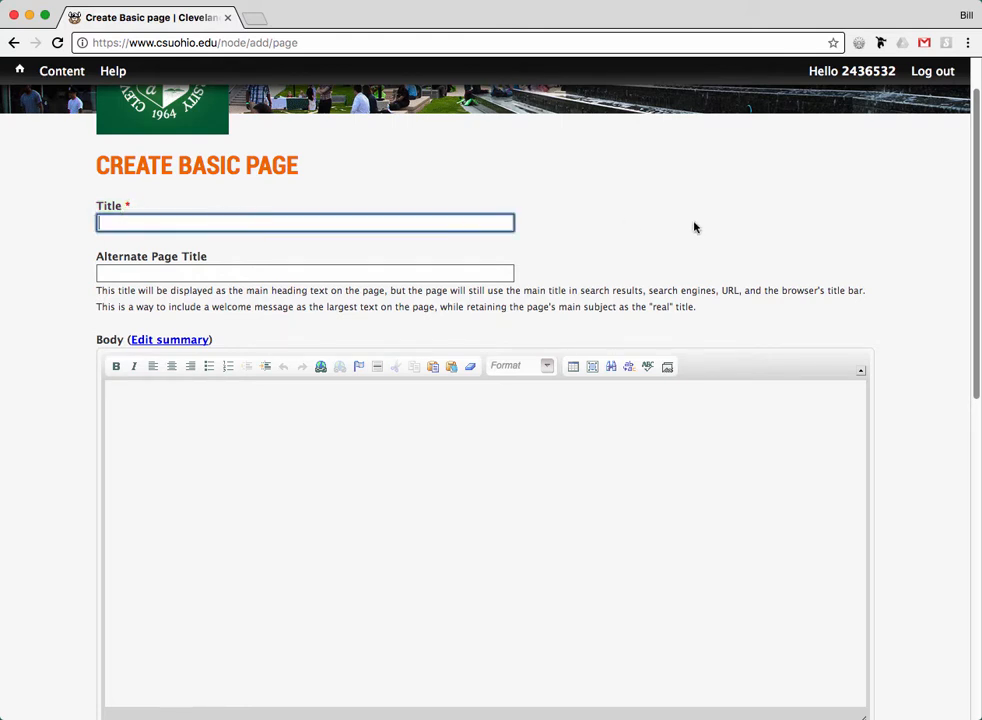
{"action": "scroll", "coordinate": [965, 167], "scroll_direction": "down", "scroll_amount": 5}
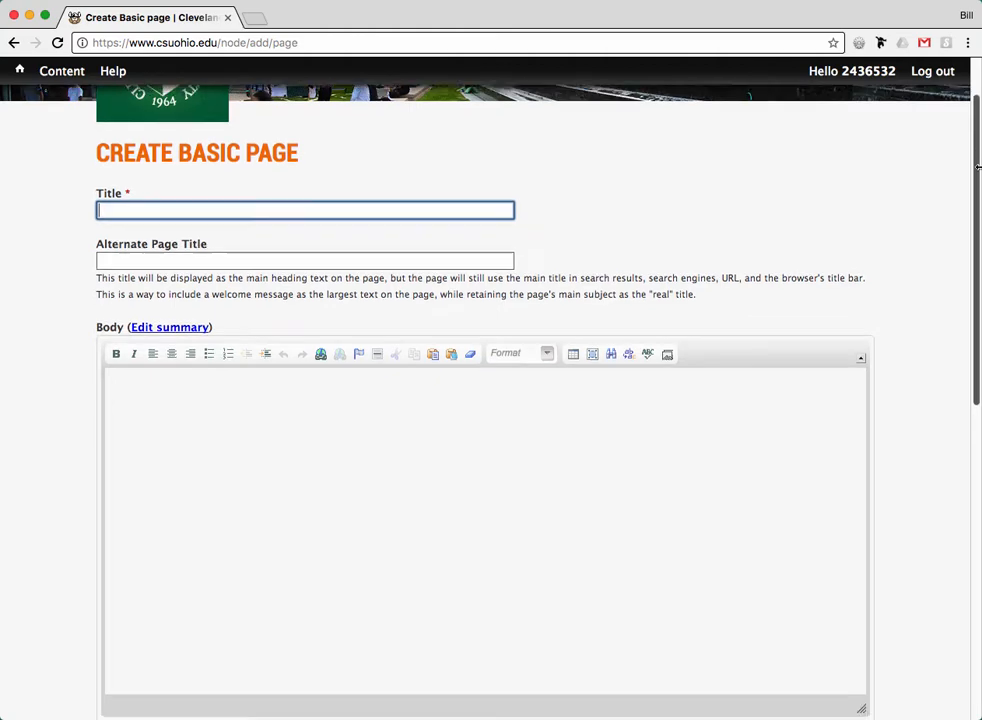
{"action": "scroll", "coordinate": [192, 429], "scroll_direction": "down", "scroll_amount": 3}
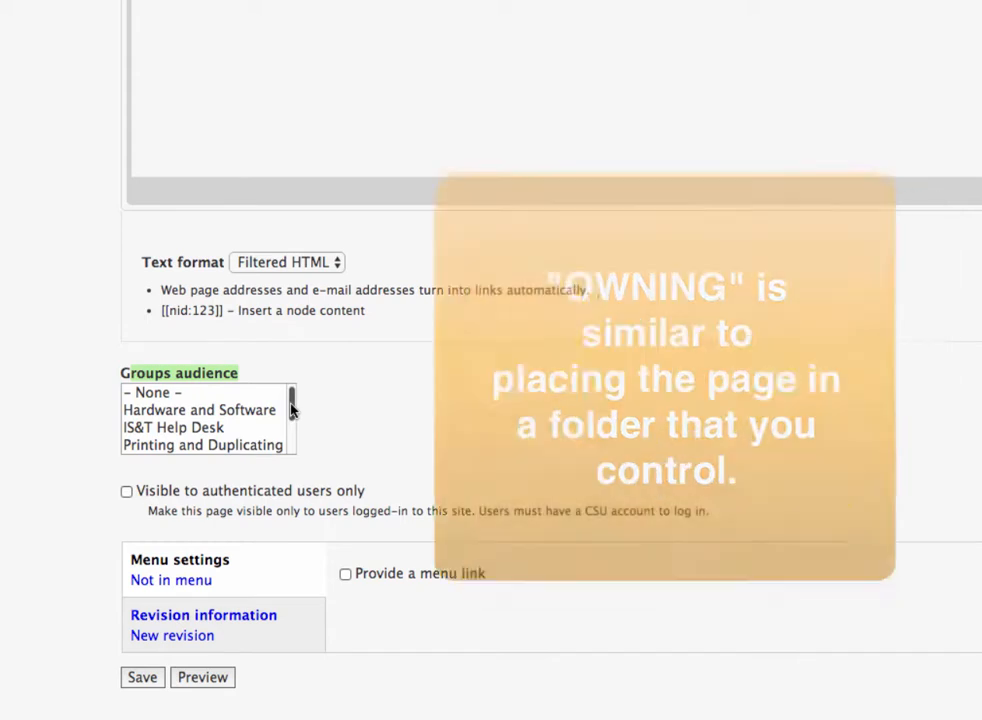
{"action": "scroll", "coordinate": [294, 410], "scroll_direction": "down", "scroll_amount": 1}
{"action": "left_click_drag", "start_coordinate": [294, 410], "coordinate": [293, 452]}
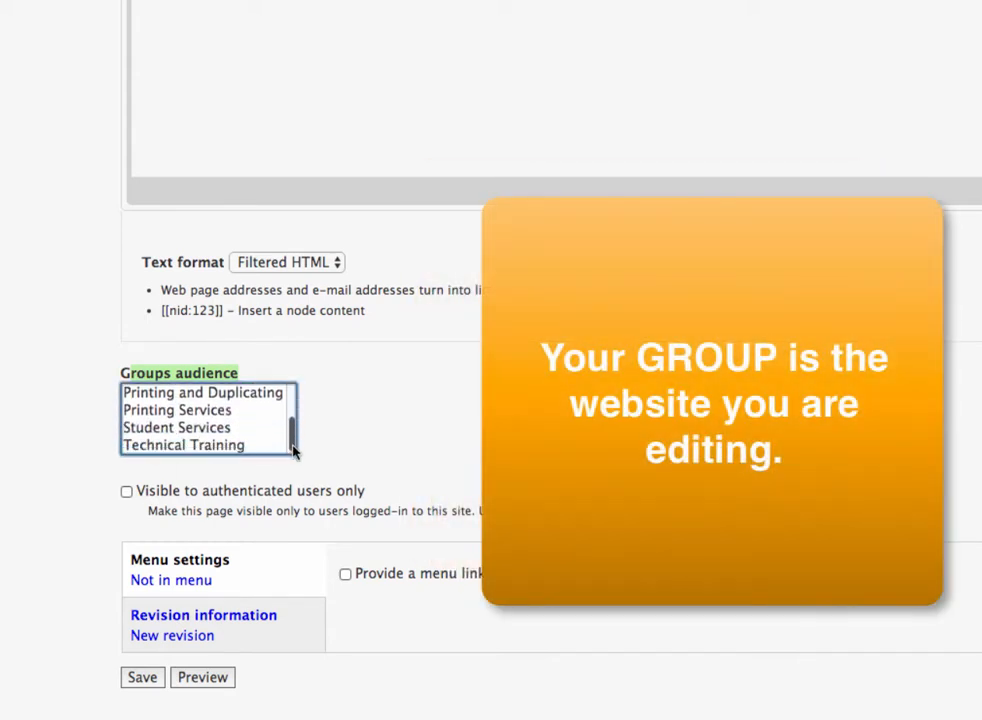
{"action": "left_click", "coordinate": [268, 445]}
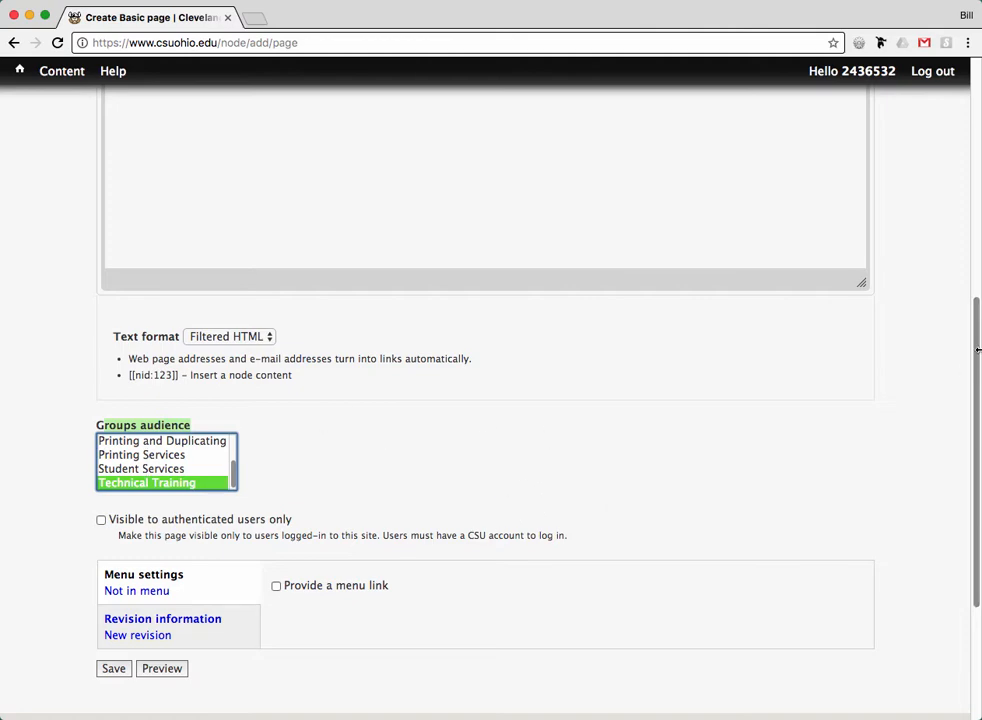
Enter "Brand new page" as the required page title.
{"action": "scroll", "coordinate": [52, 240], "scroll_direction": "up", "scroll_amount": 15}
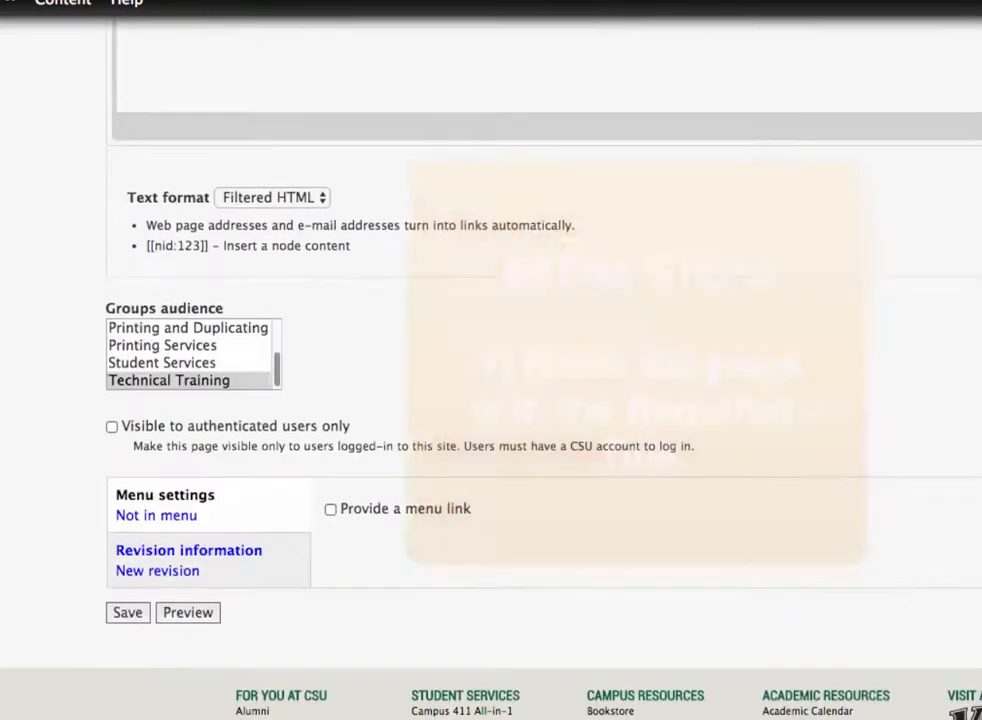
{"action": "scroll", "coordinate": [175, 454], "scroll_direction": "down", "scroll_amount": 1}
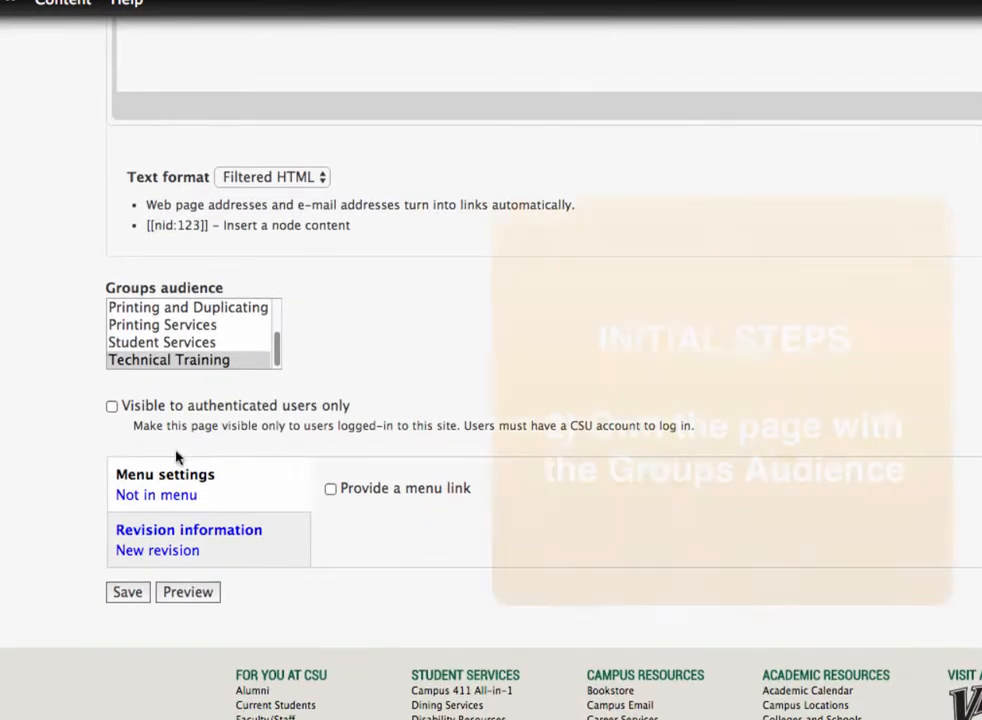
{"action": "left_click", "coordinate": [130, 596]}
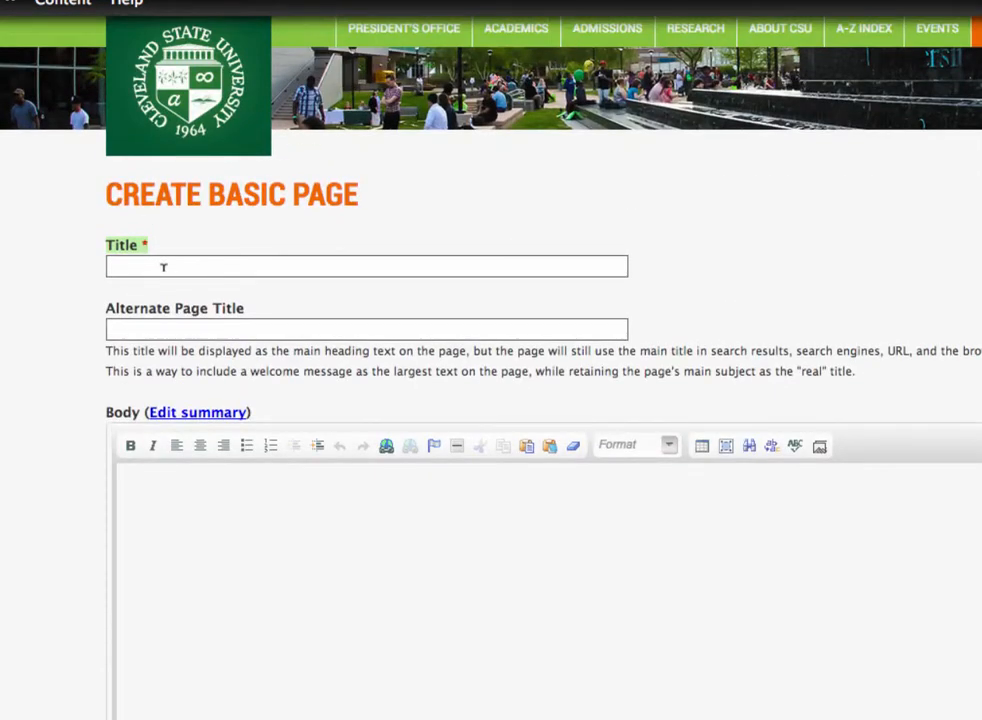
{"action": "left_click", "coordinate": [162, 263]}
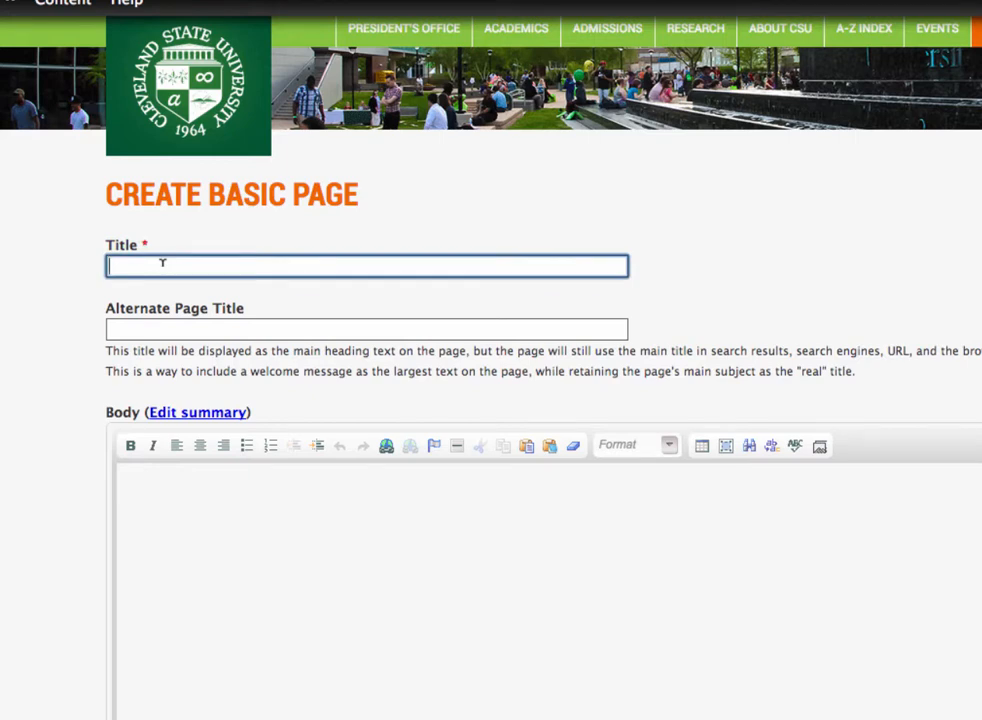
{"action": "type", "text": "Brand new page"}
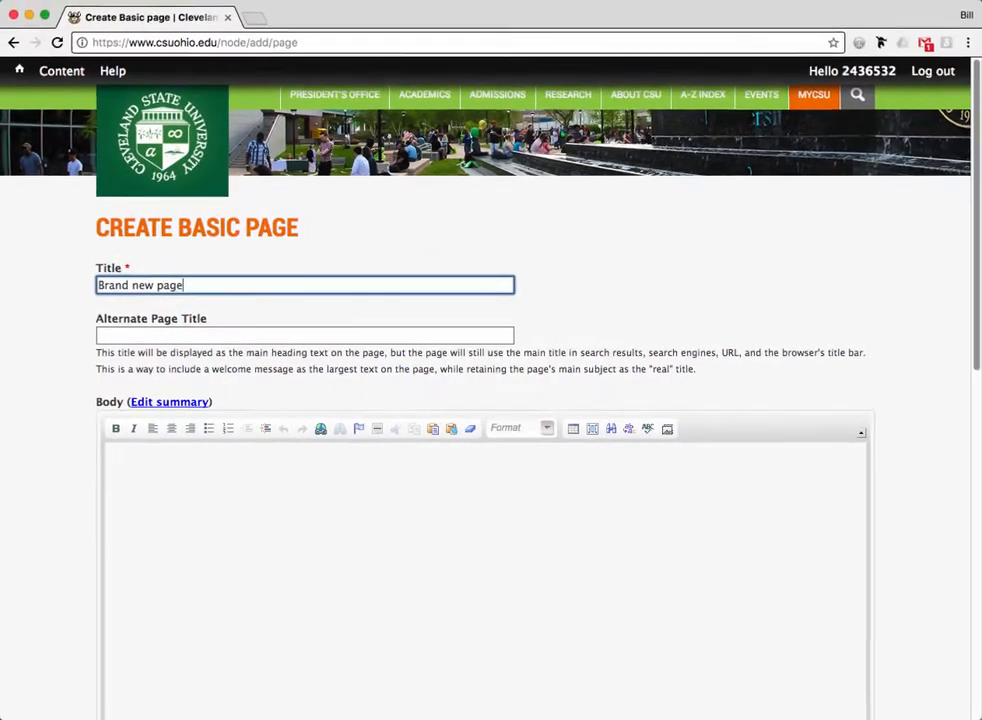
{"action": "left_click_drag", "start_coordinate": [194, 283], "coordinate": [100, 284]}
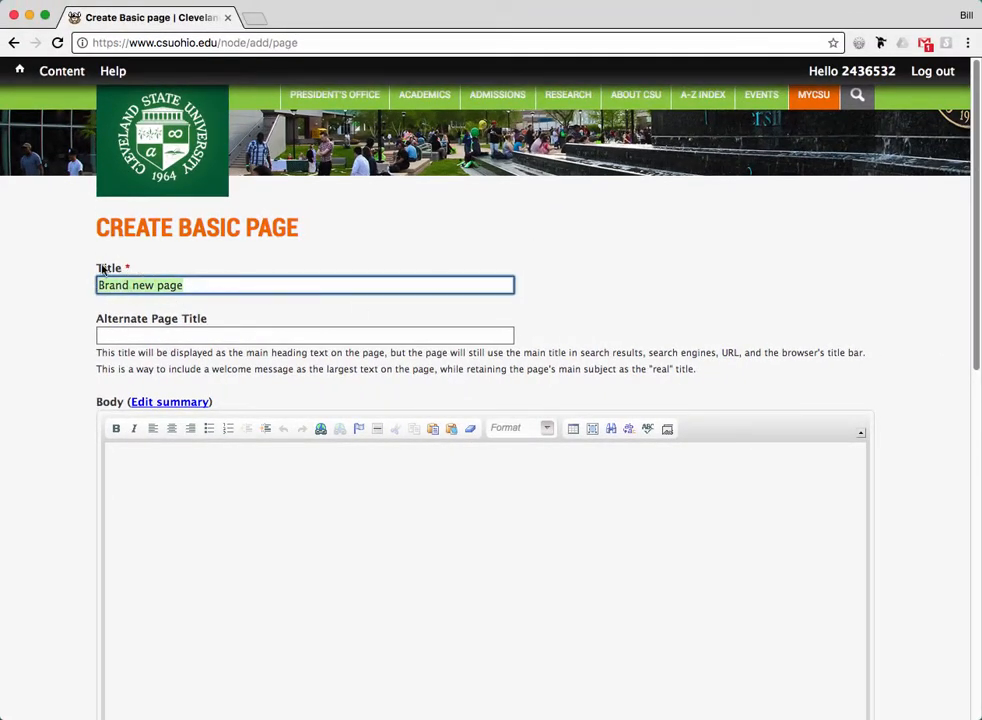
{"action": "left_click", "coordinate": [546, 289]}
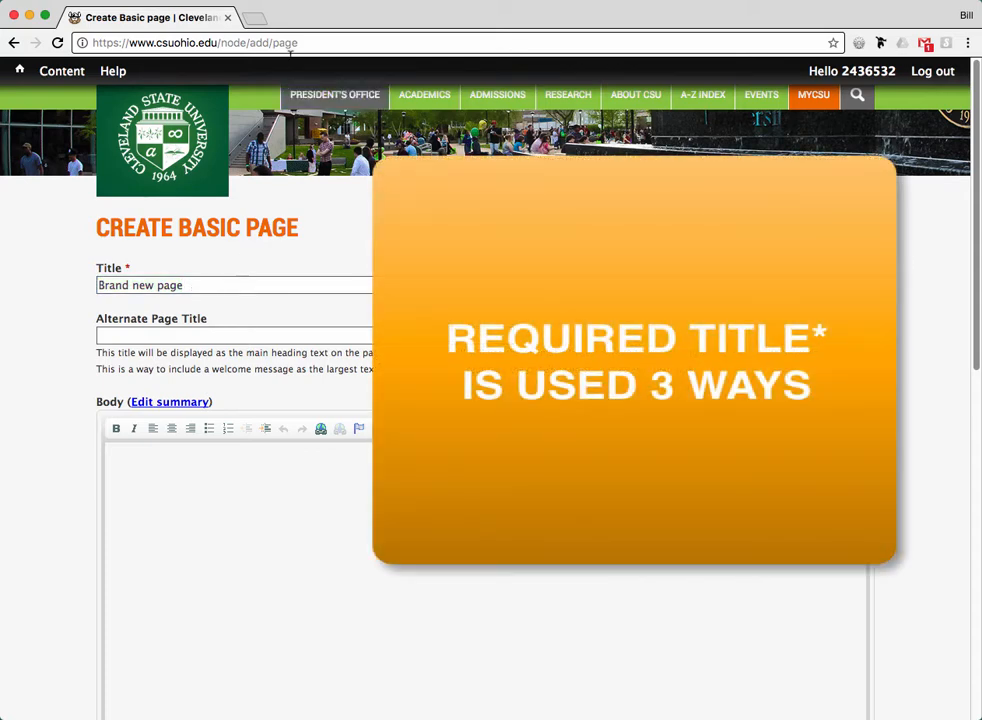
Set the alternate page title to "This is a brand new demo page".
{"action": "left_click_drag", "start_coordinate": [300, 42], "coordinate": [85, 44]}
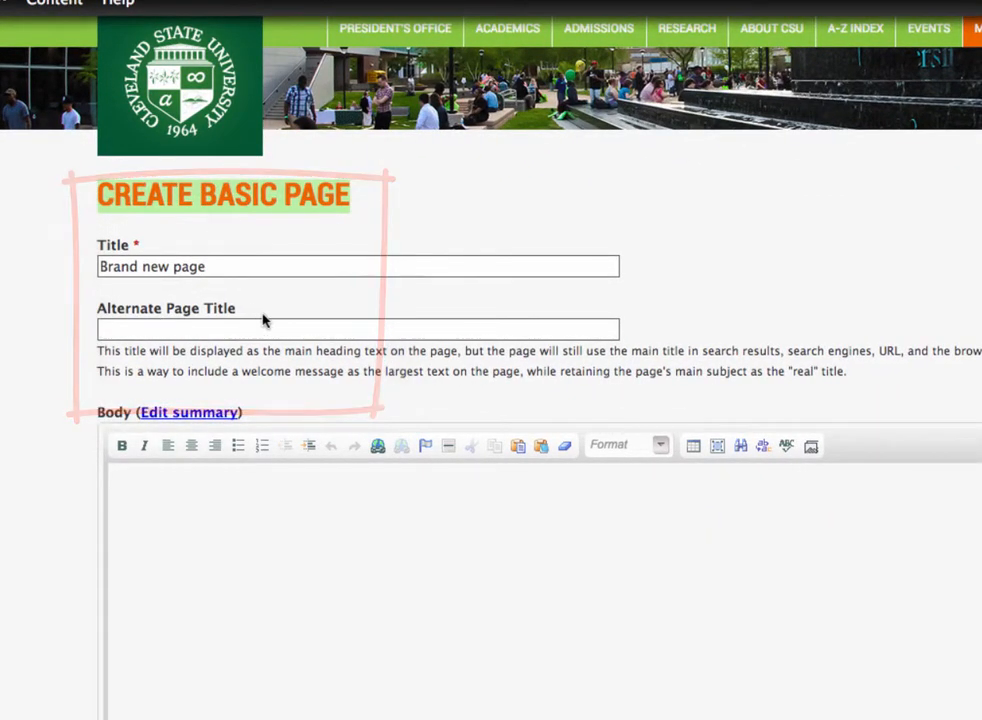
{"action": "left_click", "coordinate": [241, 331]}
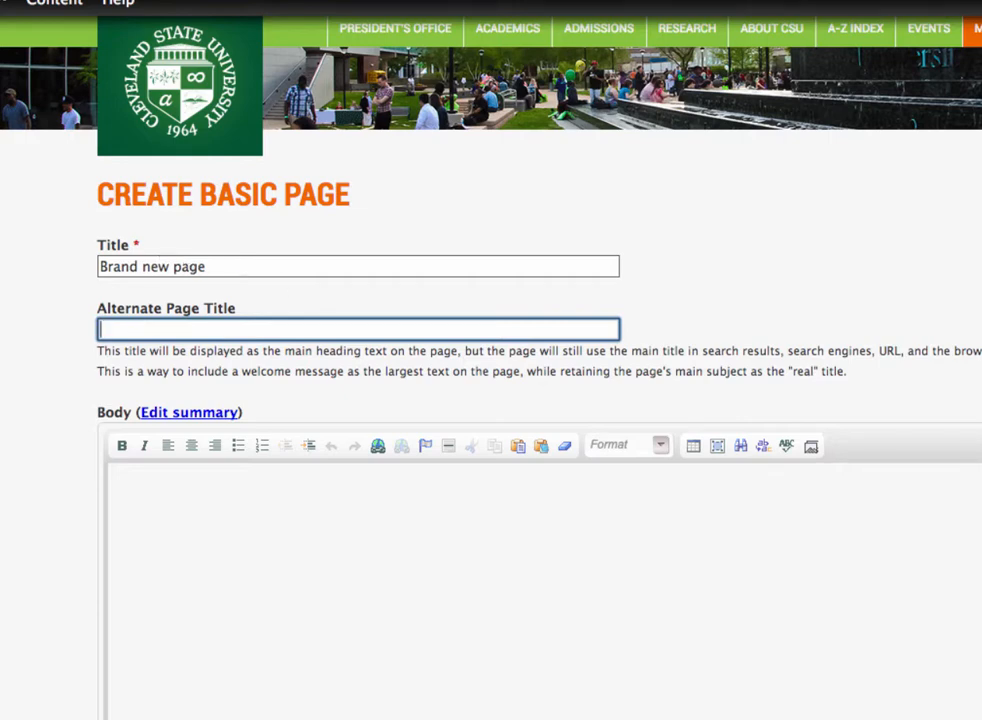
{"action": "type", "text": "This is a brand new "}
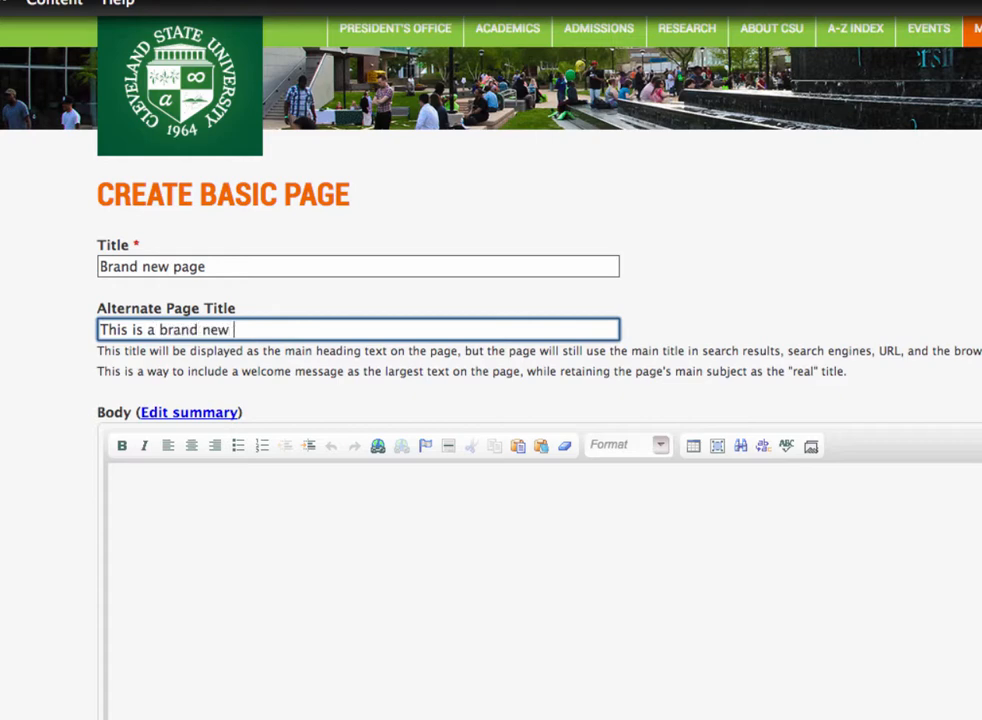
{"action": "type", "text": "demo page"}
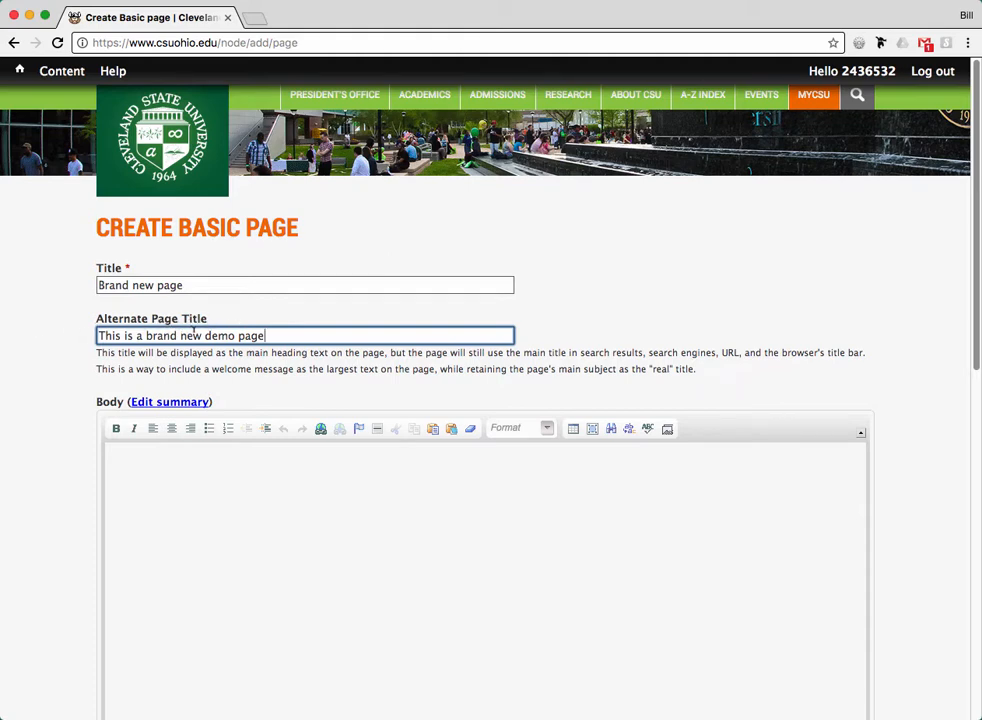
Keep Technical Training as the groups audience and enter "Created new" as the revision log message.
{"action": "scroll", "coordinate": [913, 343], "scroll_direction": "down", "scroll_amount": 10}
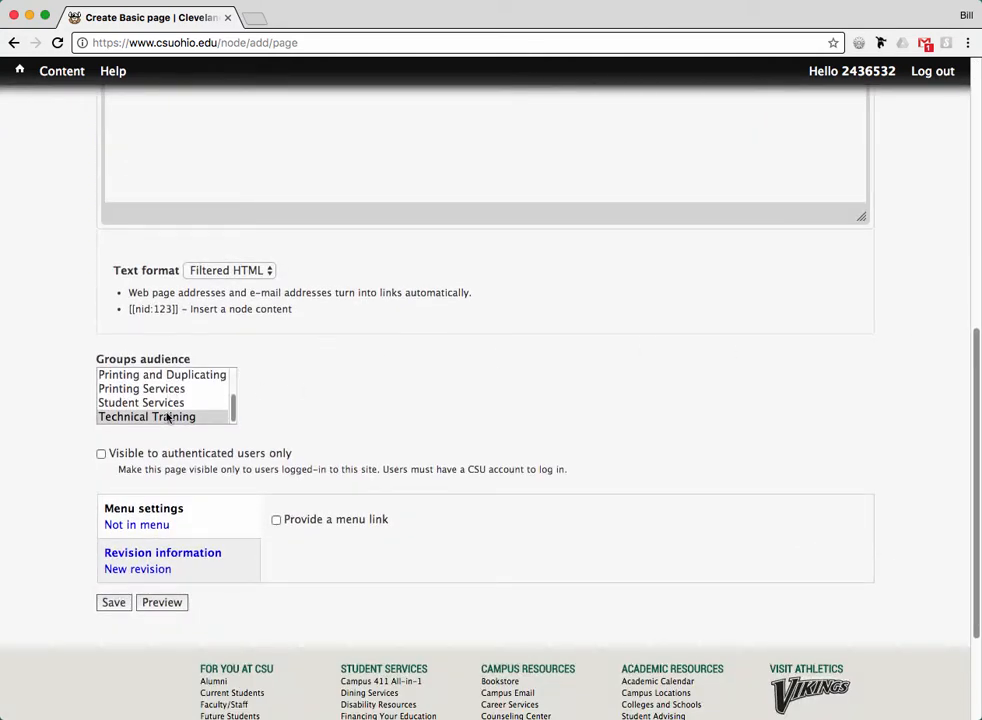
{"action": "left_click", "coordinate": [150, 417]}
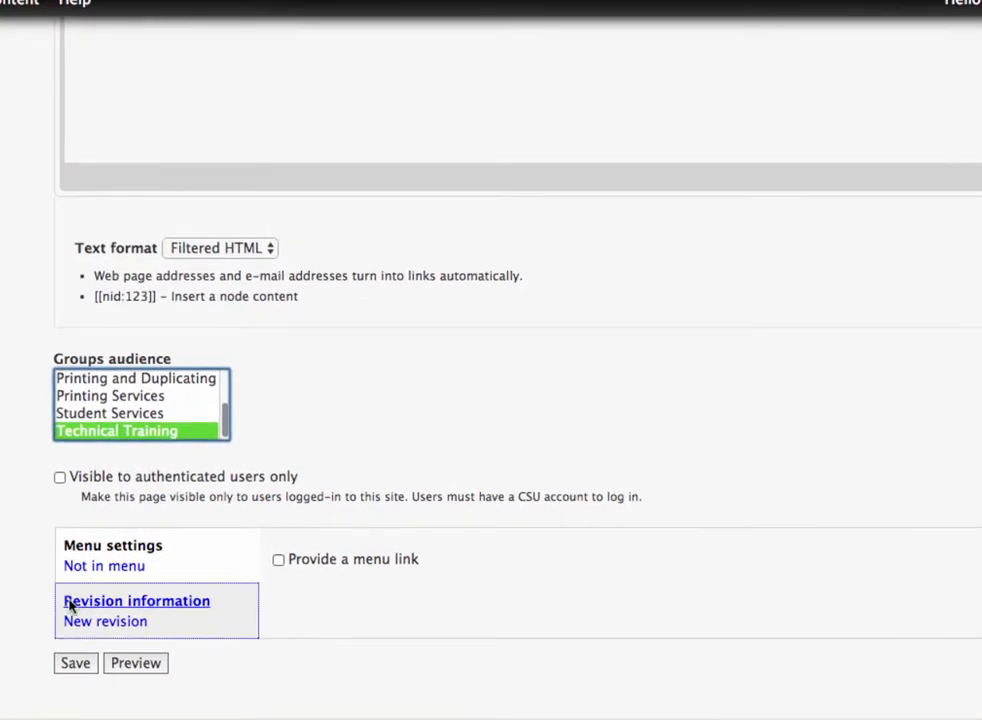
{"action": "left_click", "coordinate": [142, 612]}
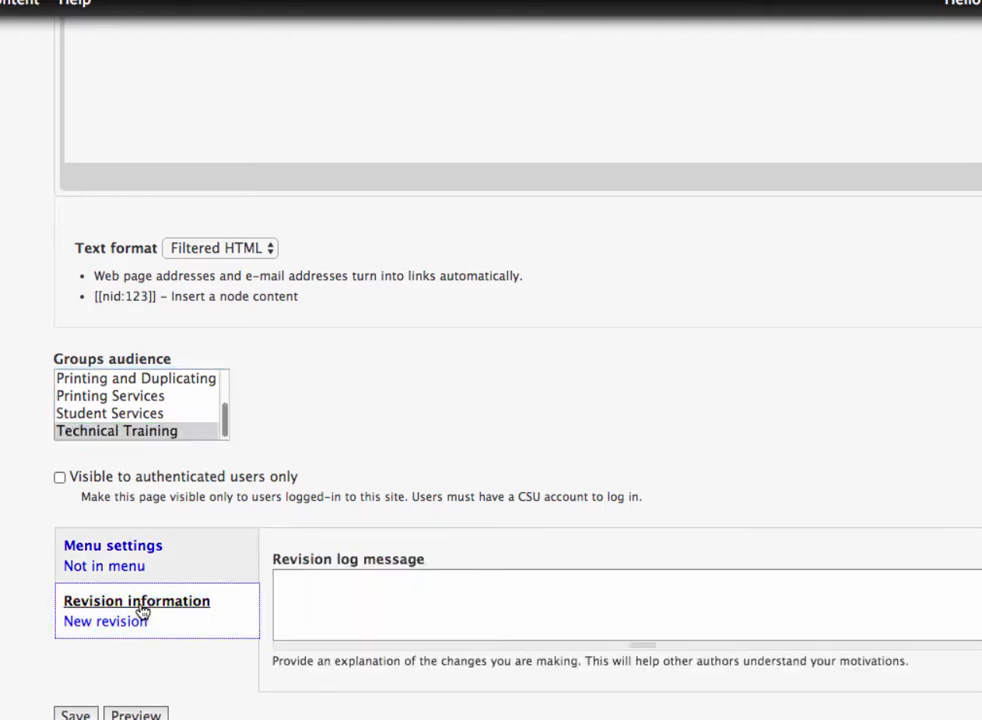
{"action": "left_click", "coordinate": [352, 588]}
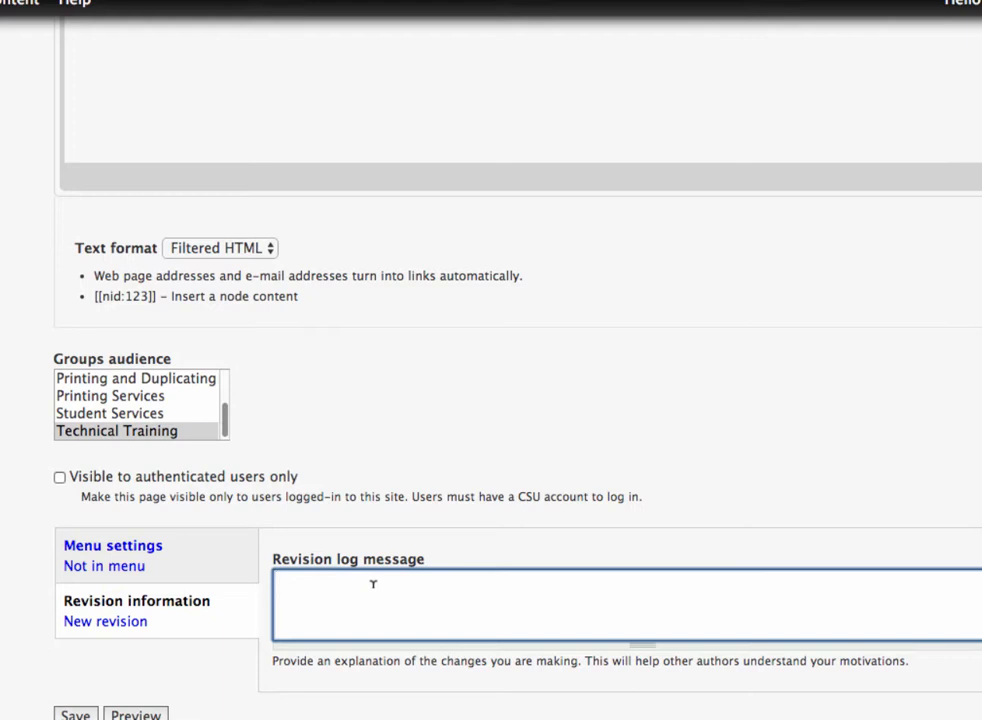
{"action": "type", "text": "Created new"}
Review the completed page form and save the new basic page.
{"action": "scroll", "coordinate": [362, 400], "scroll_direction": "up", "scroll_amount": 15}
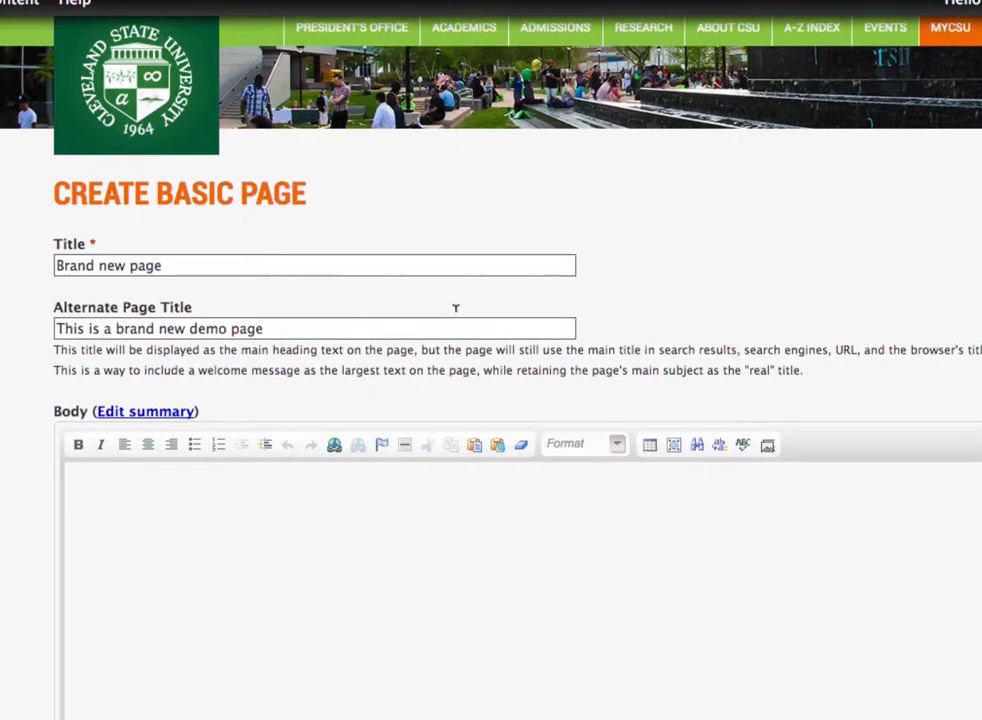
{"action": "scroll", "coordinate": [456, 307], "scroll_direction": "down", "scroll_amount": 8}
{"action": "scroll", "coordinate": [458, 307], "scroll_direction": "down", "scroll_amount": 3}
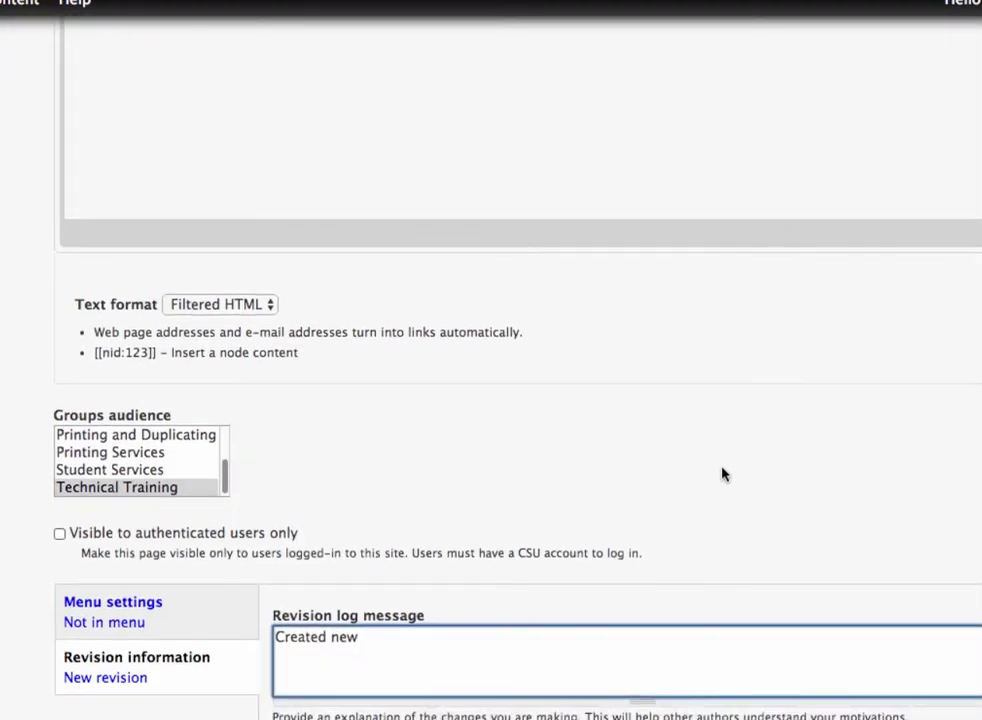
{"action": "scroll", "coordinate": [724, 474], "scroll_direction": "down", "scroll_amount": 8}
{"action": "left_click", "coordinate": [82, 458]}
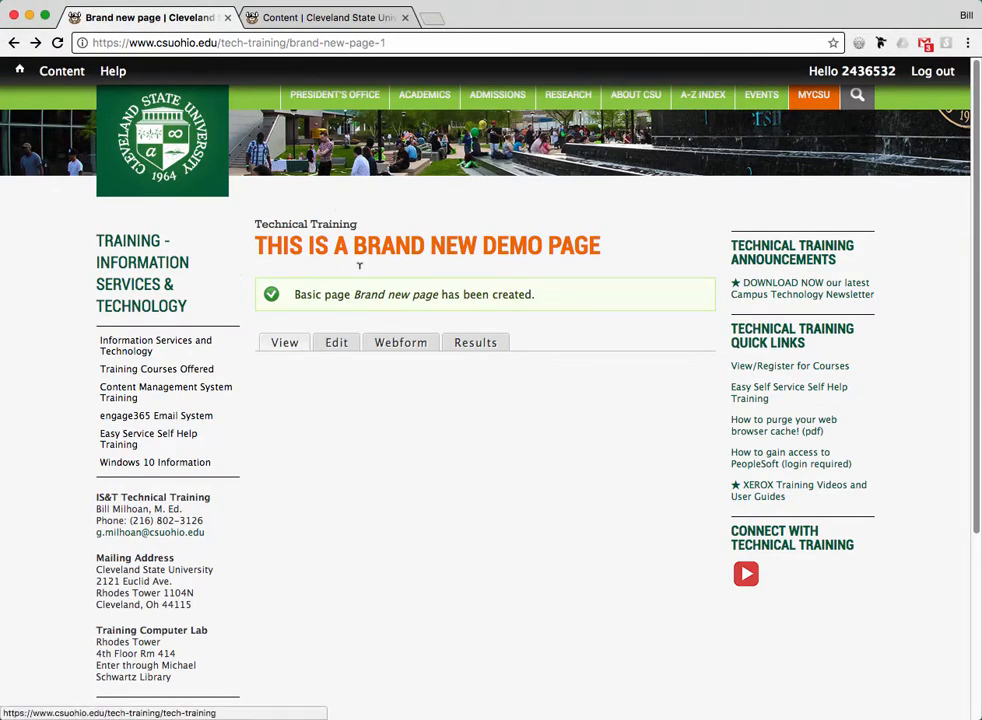
Examine the saved page's main heading and the ending of its web address.
{"action": "left_click_drag", "start_coordinate": [255, 245], "coordinate": [598, 245]}
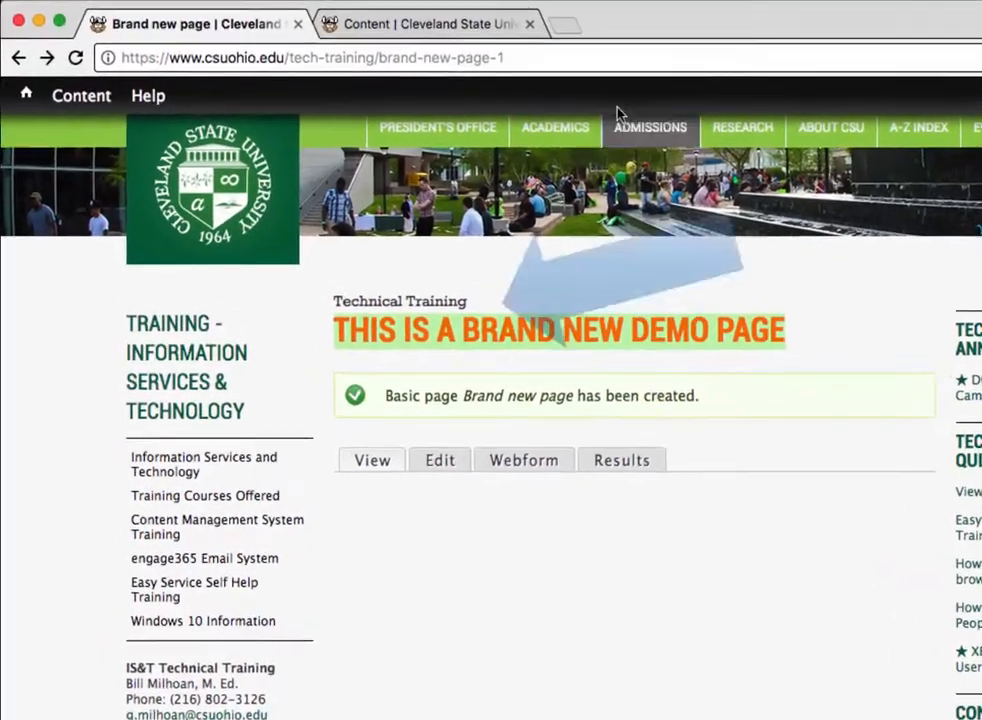
{"action": "left_click", "coordinate": [547, 51]}
{"action": "left_click", "coordinate": [547, 51]}
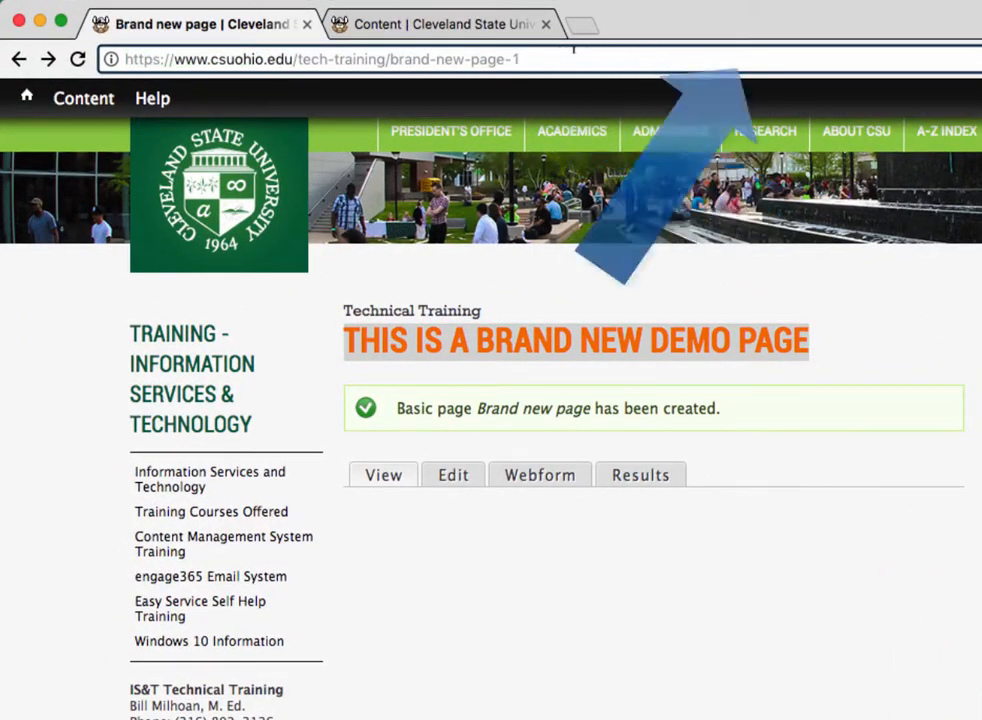
{"action": "left_click_drag", "start_coordinate": [519, 59], "coordinate": [368, 59]}
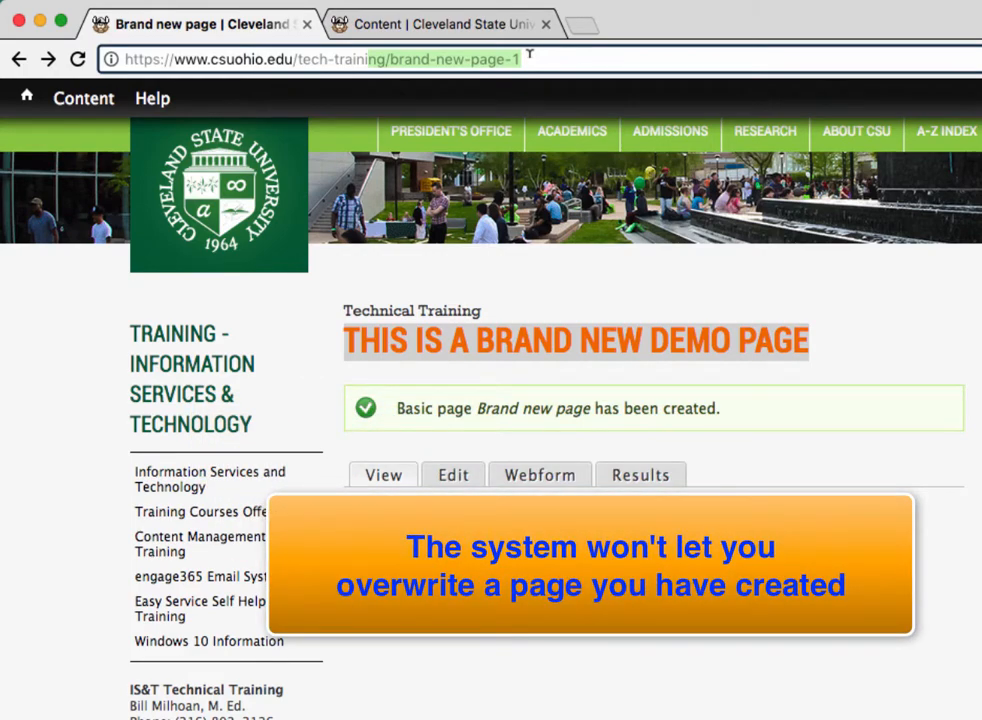
{"action": "left_click", "coordinate": [530, 57]}
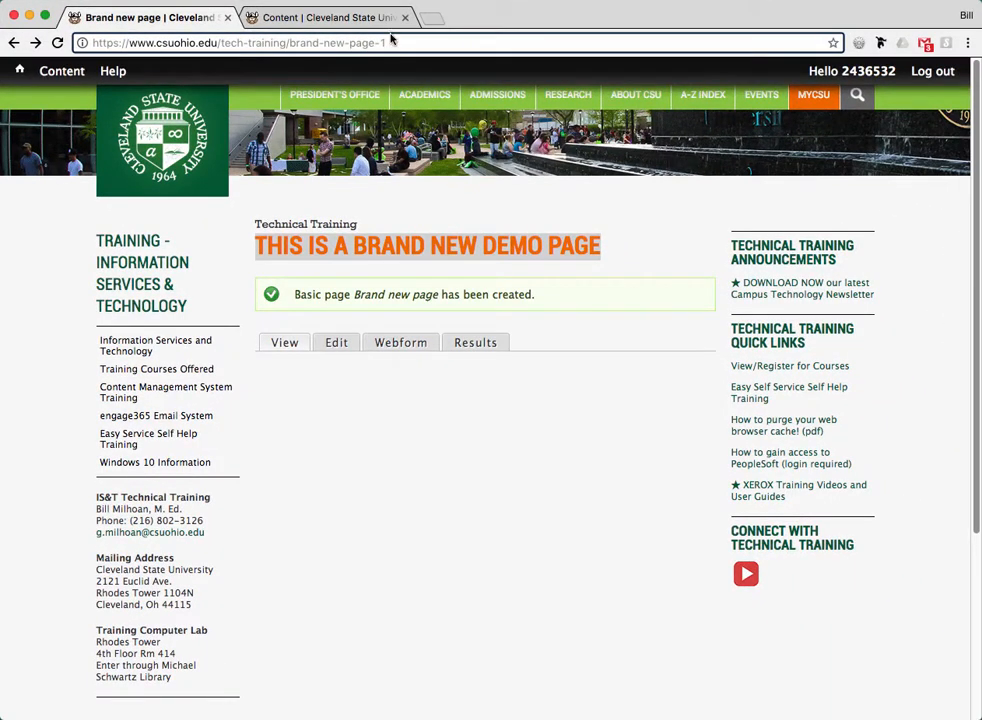
Switch to the already open Content list and view its filters and the new page's entry.
{"action": "left_click", "coordinate": [338, 17]}
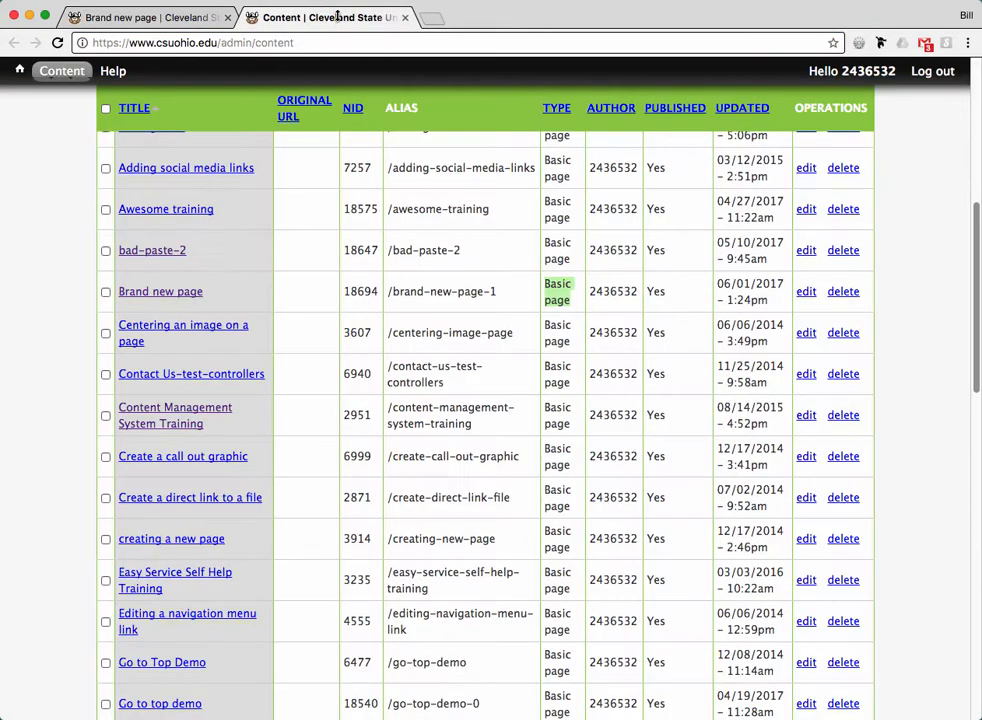
{"action": "scroll", "coordinate": [902, 250], "scroll_direction": "up", "scroll_amount": 5}
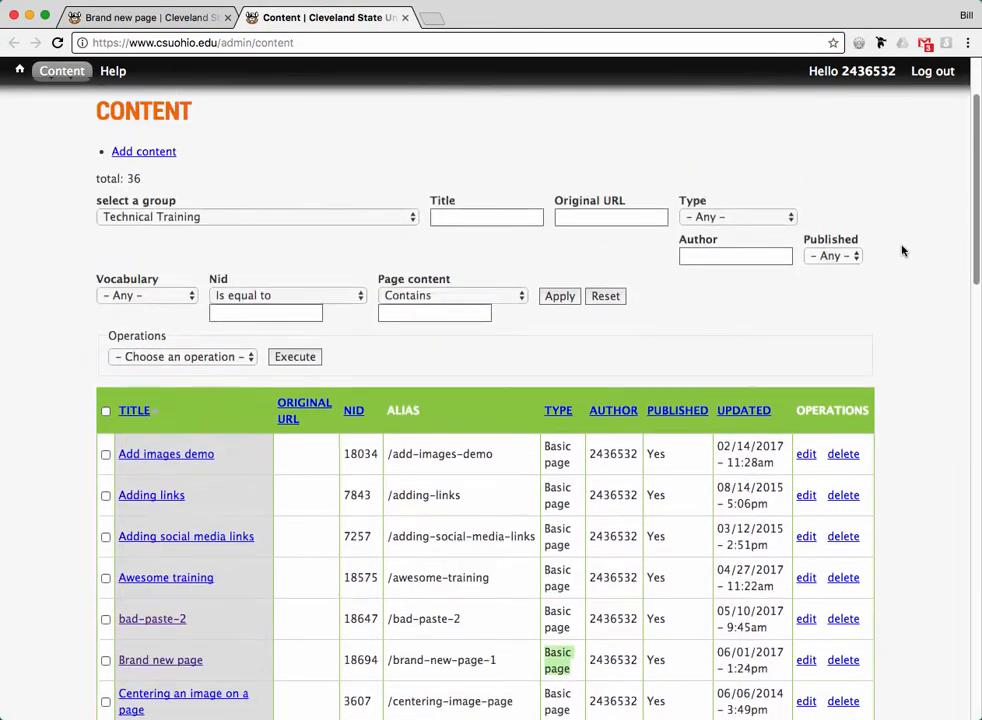
Examine the "Brand new page" entry in the content list, including its alias, author and last updated date.
{"action": "scroll", "coordinate": [902, 250], "scroll_direction": "down", "scroll_amount": 5}
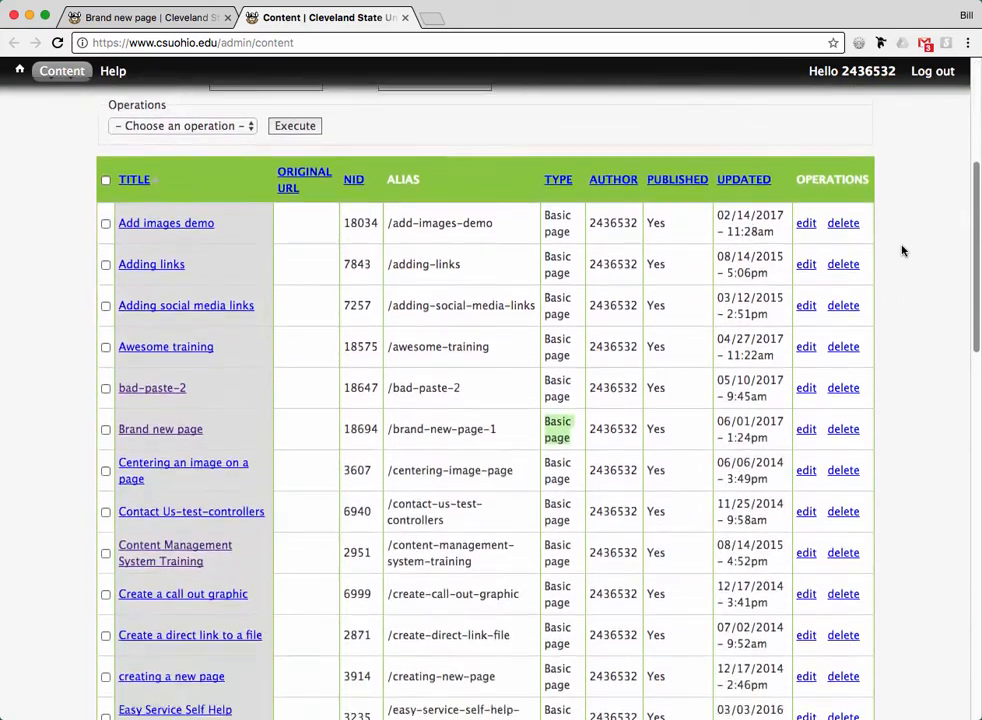
{"action": "scroll", "coordinate": [902, 250], "scroll_direction": "up", "scroll_amount": 1}
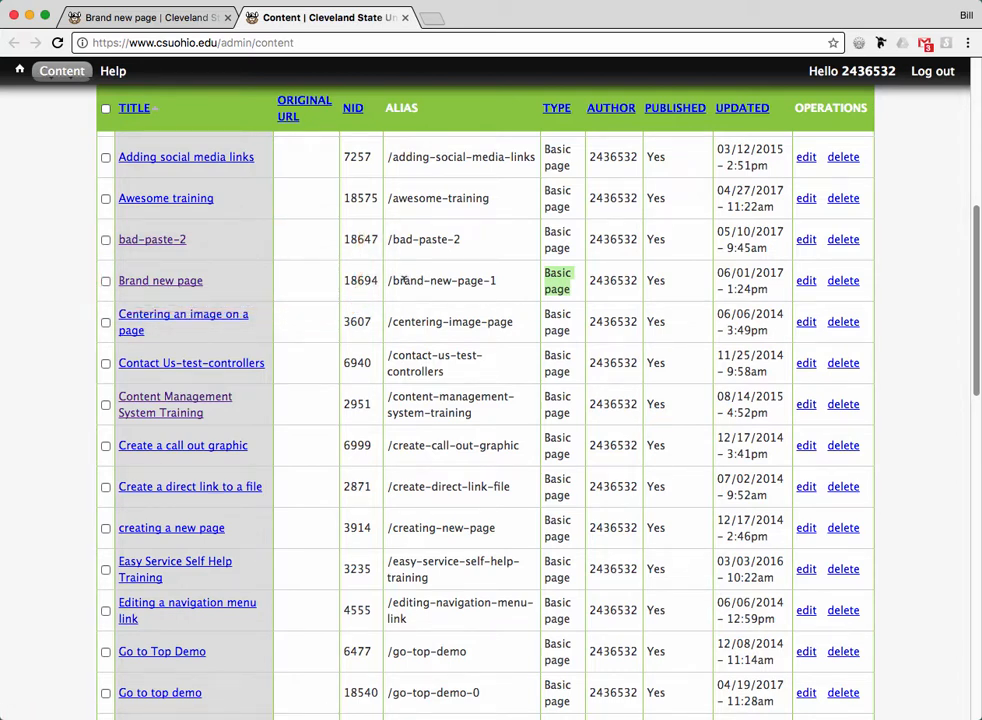
{"action": "left_click_drag", "start_coordinate": [403, 280], "coordinate": [500, 282]}
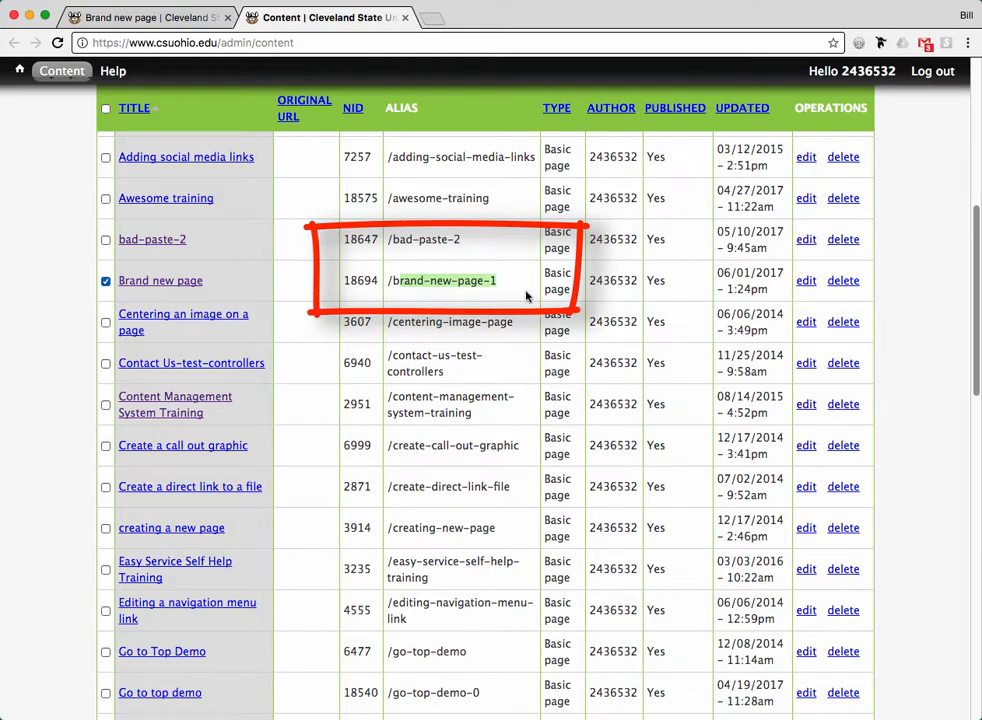
{"action": "left_click", "coordinate": [280, 292]}
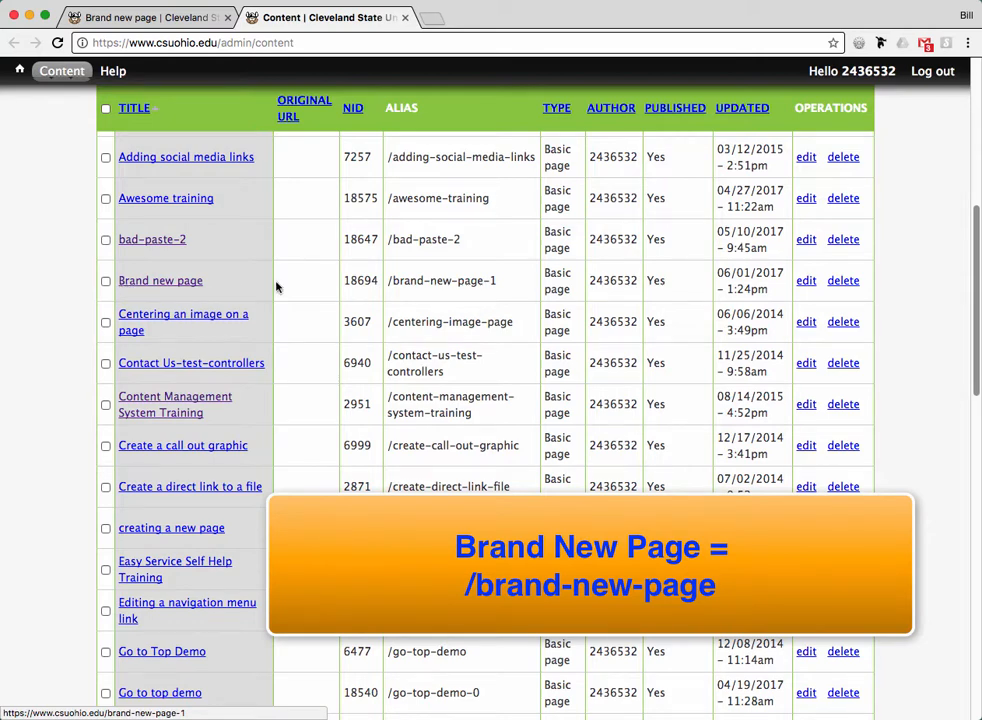
{"action": "left_click", "coordinate": [392, 280]}
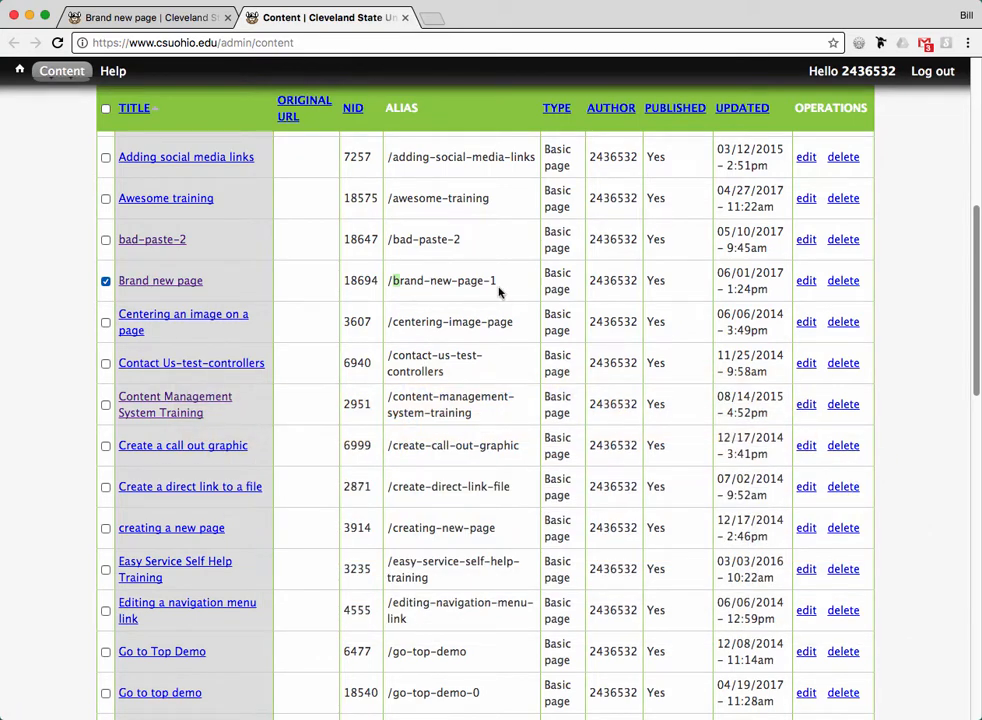
{"action": "left_click", "coordinate": [446, 276]}
{"action": "left_click_drag", "start_coordinate": [637, 282], "coordinate": [597, 282]}
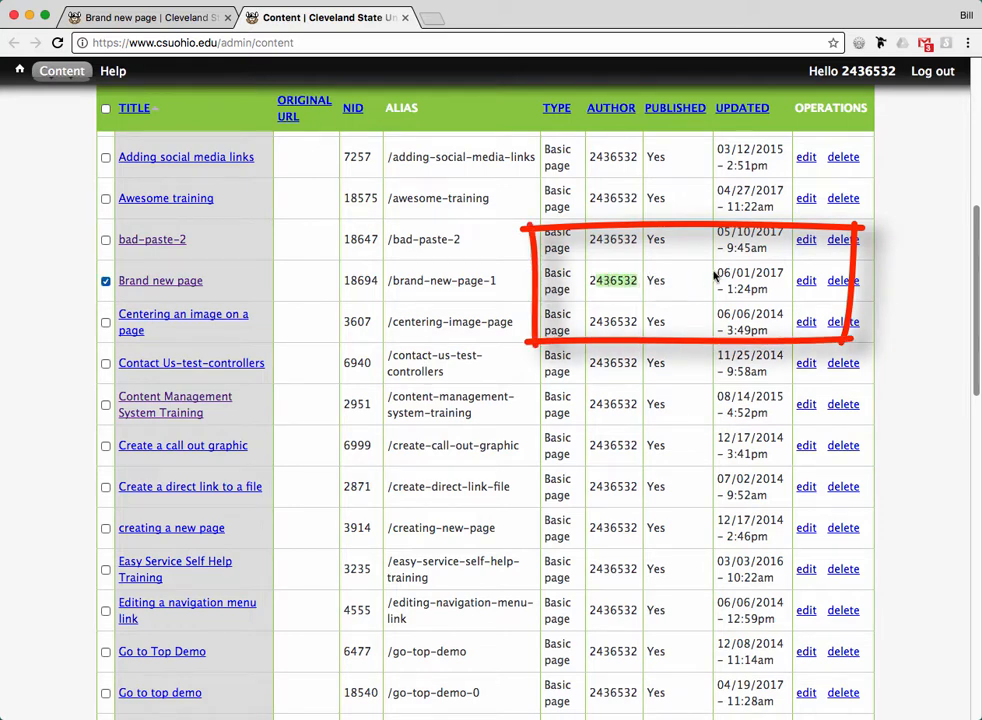
{"action": "mouse_move", "coordinate": [716, 270]}
{"action": "left_mouse_down"}
{"action": "mouse_move", "coordinate": [768, 274]}
{"action": "mouse_move", "coordinate": [775, 291]}
{"action": "left_mouse_up"}
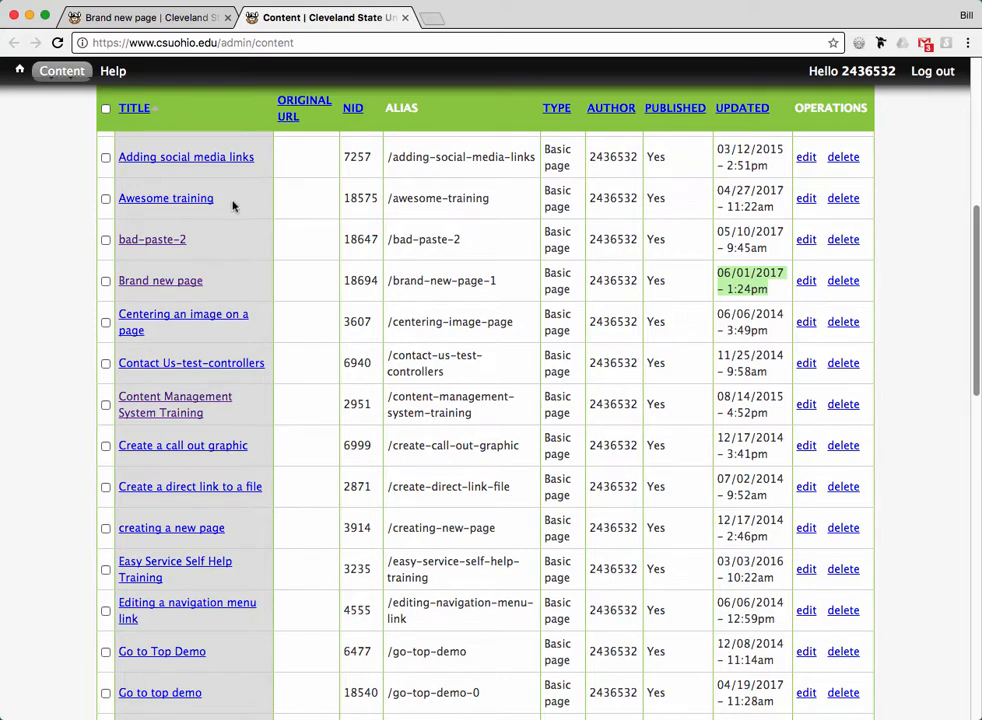
Switch back to the saved "Brand new page" and open it for editing.
{"action": "left_click", "coordinate": [169, 20]}
{"action": "left_click", "coordinate": [541, 410]}
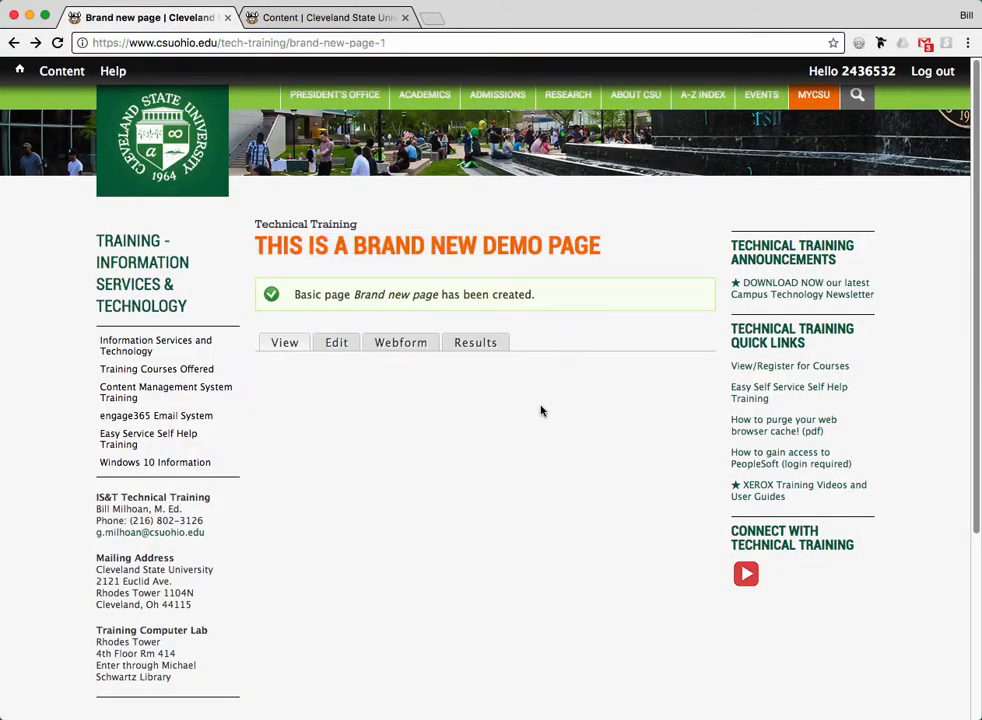
{"action": "scroll", "coordinate": [517, 404], "scroll_direction": "down", "scroll_amount": 2}
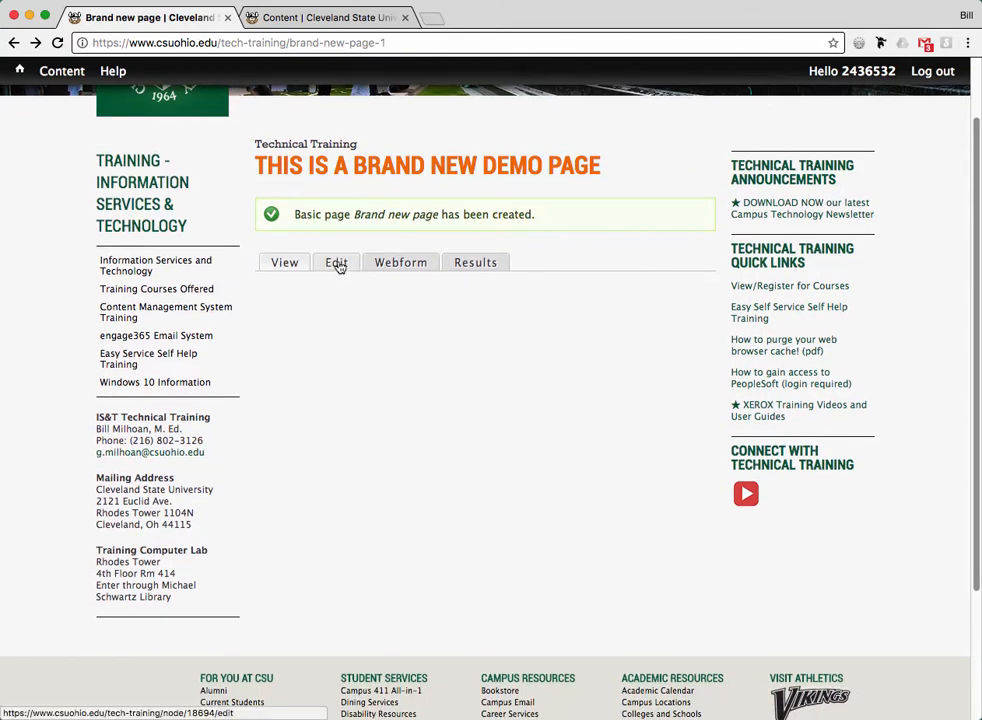
{"action": "left_click", "coordinate": [337, 263]}
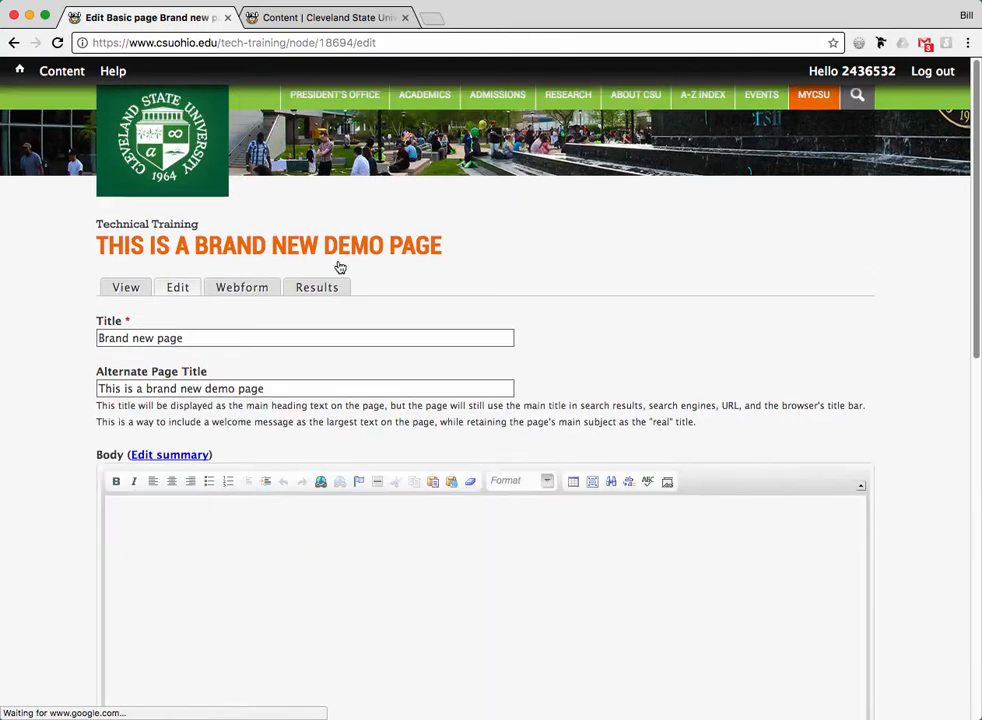
Review the title, alternate page title and body of the edit form, and view the available text formats.
{"action": "scroll", "coordinate": [888, 324], "scroll_direction": "down", "scroll_amount": 1}
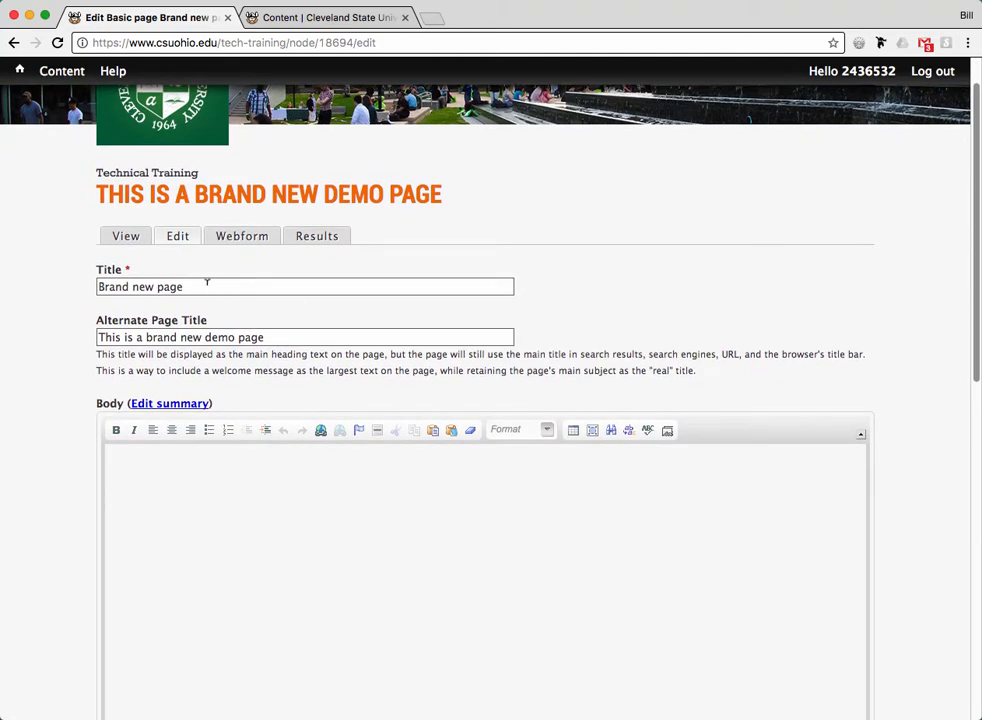
{"action": "left_click_drag", "start_coordinate": [207, 283], "coordinate": [66, 278]}
{"action": "left_click_drag", "start_coordinate": [289, 333], "coordinate": [77, 336]}
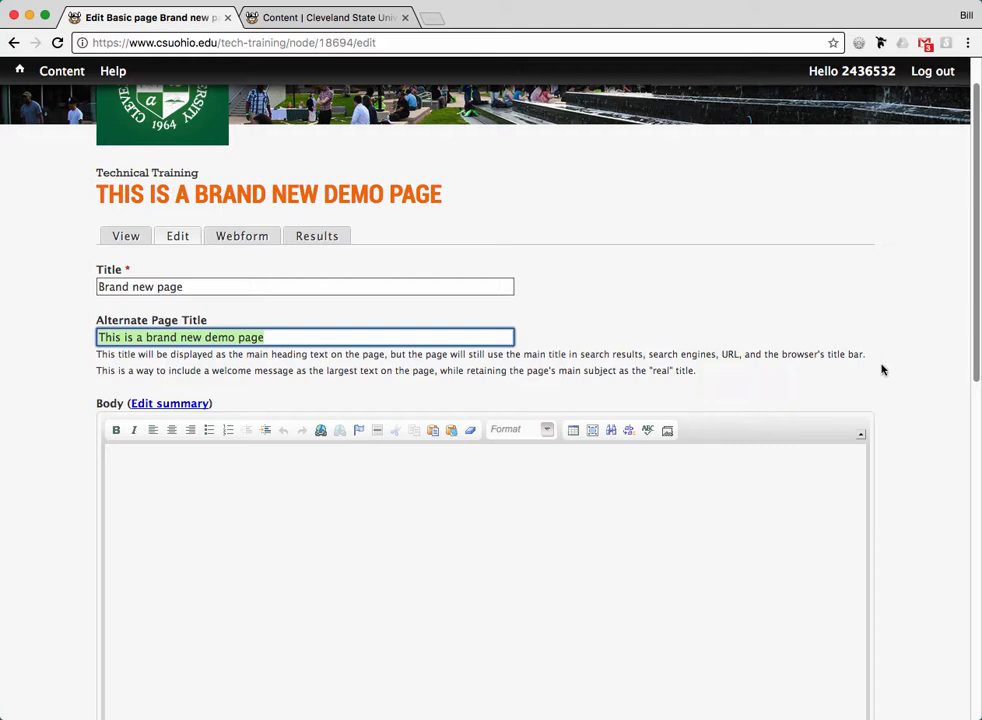
{"action": "scroll", "coordinate": [882, 370], "scroll_direction": "down", "scroll_amount": 5}
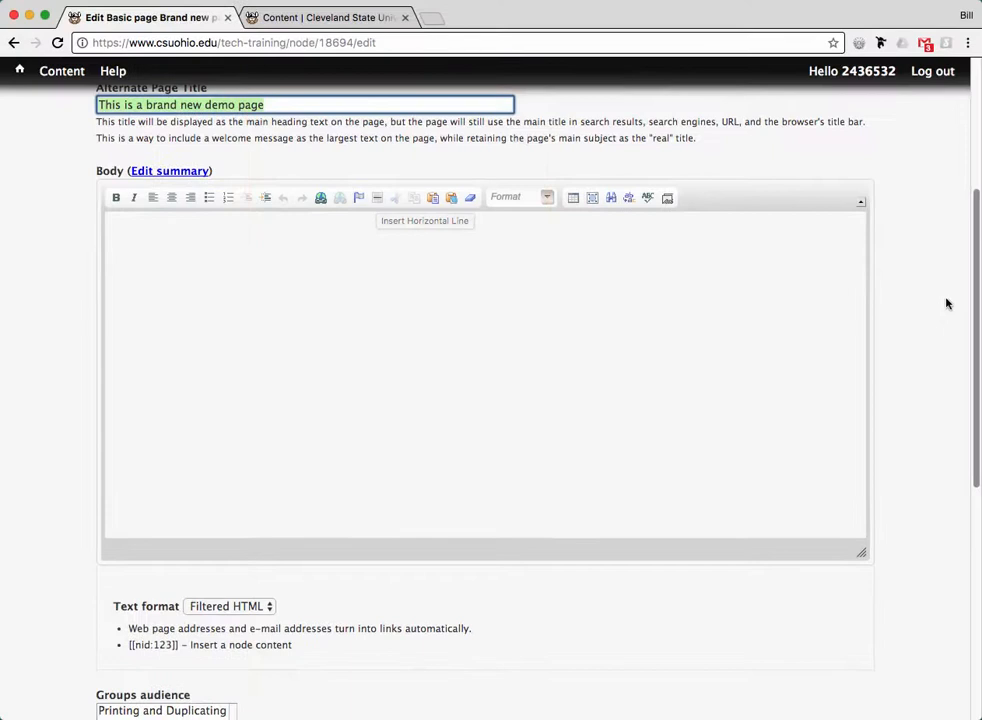
{"action": "scroll", "coordinate": [947, 303], "scroll_direction": "down", "scroll_amount": 5}
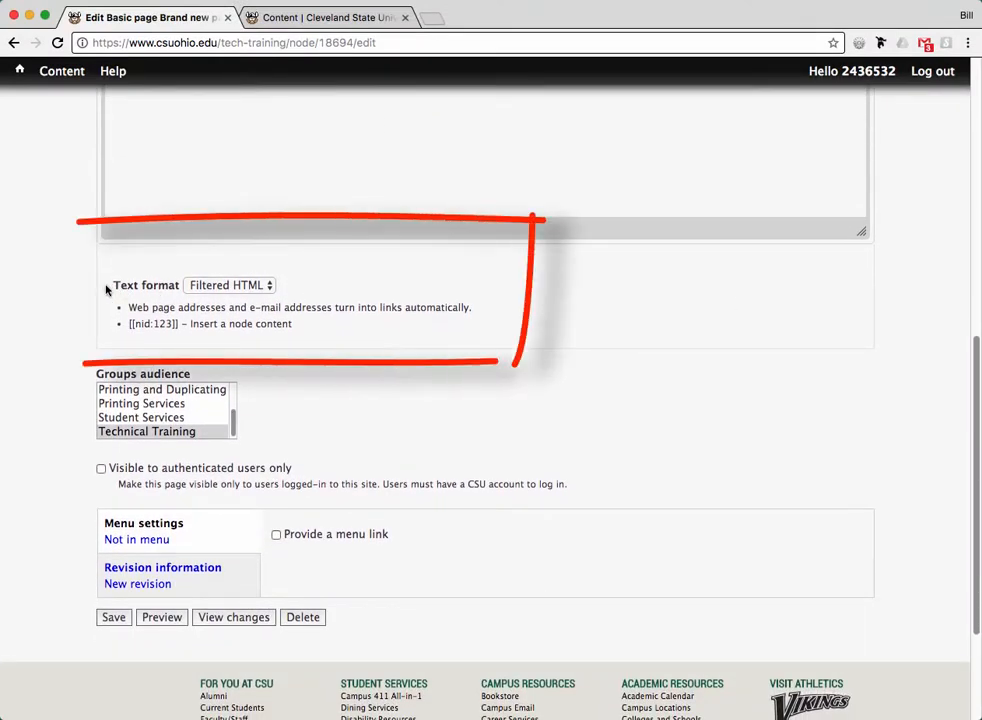
{"action": "left_click", "coordinate": [255, 286]}
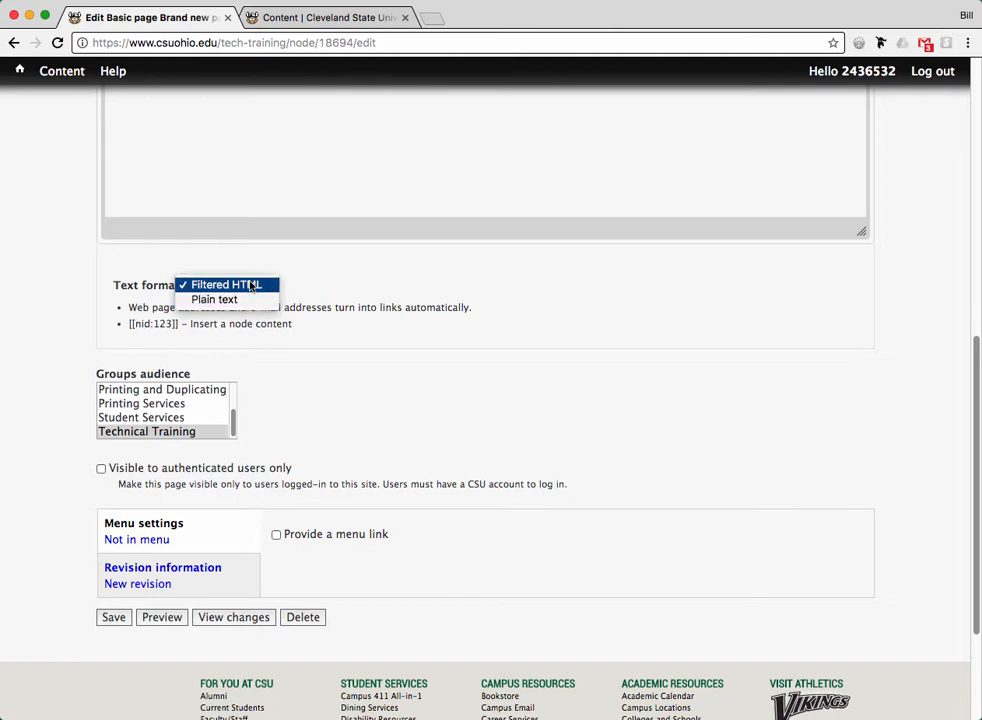
{"action": "left_click", "coordinate": [539, 278]}
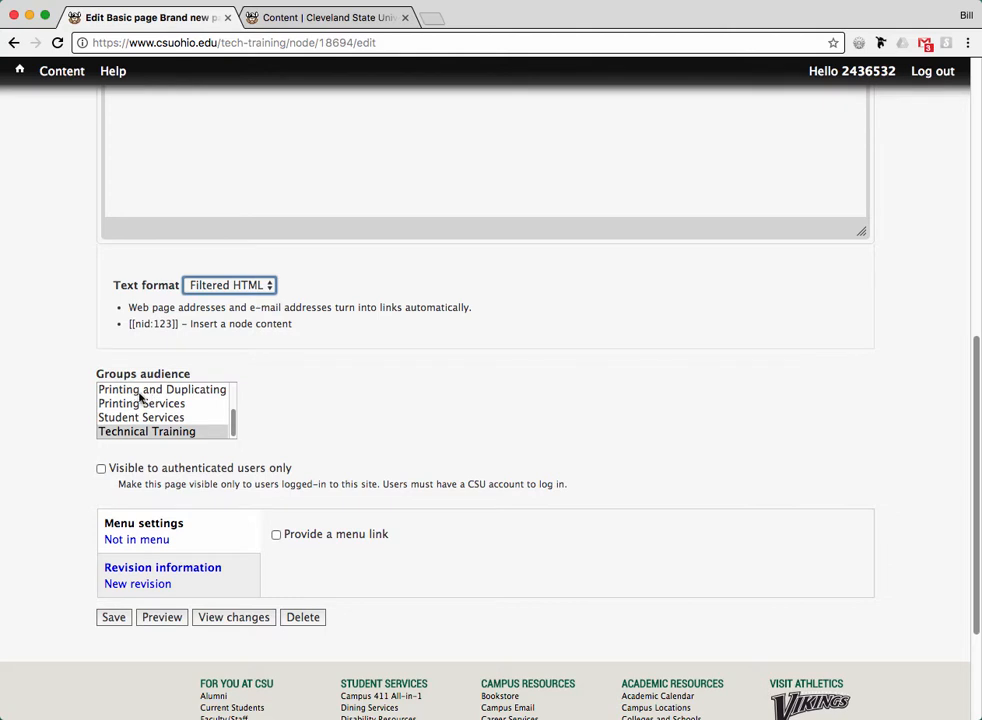
Keep Technical Training as the groups audience and review the remaining fields of the edit form.
{"action": "left_click", "coordinate": [98, 433]}
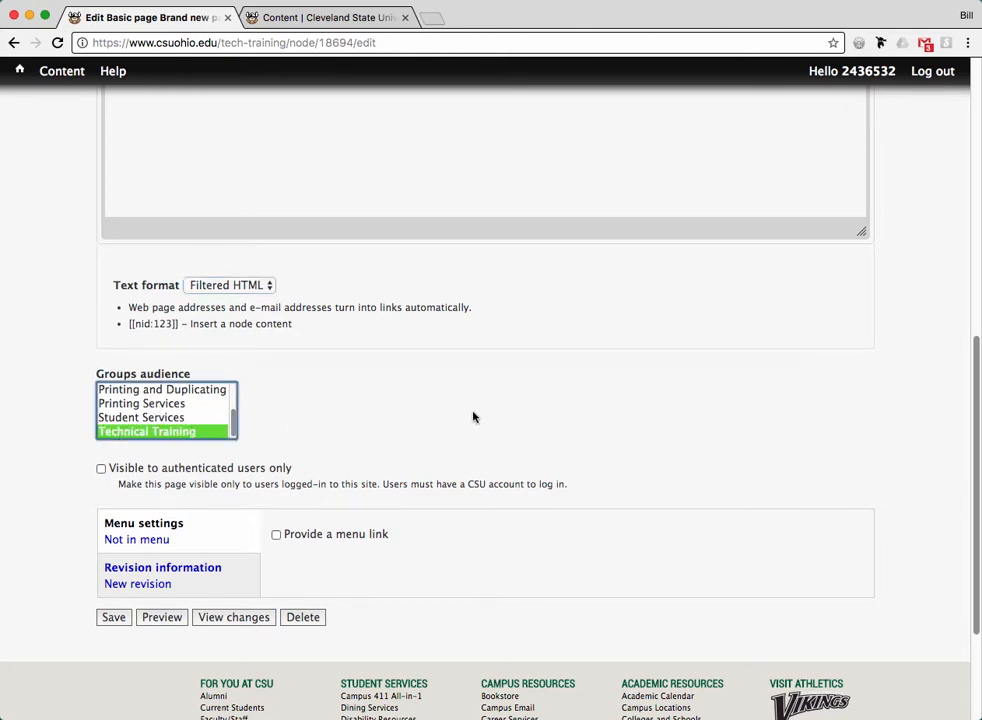
{"action": "scroll", "coordinate": [637, 416], "scroll_direction": "down", "scroll_amount": 3}
{"action": "scroll", "coordinate": [637, 416], "scroll_direction": "down", "scroll_amount": 2}
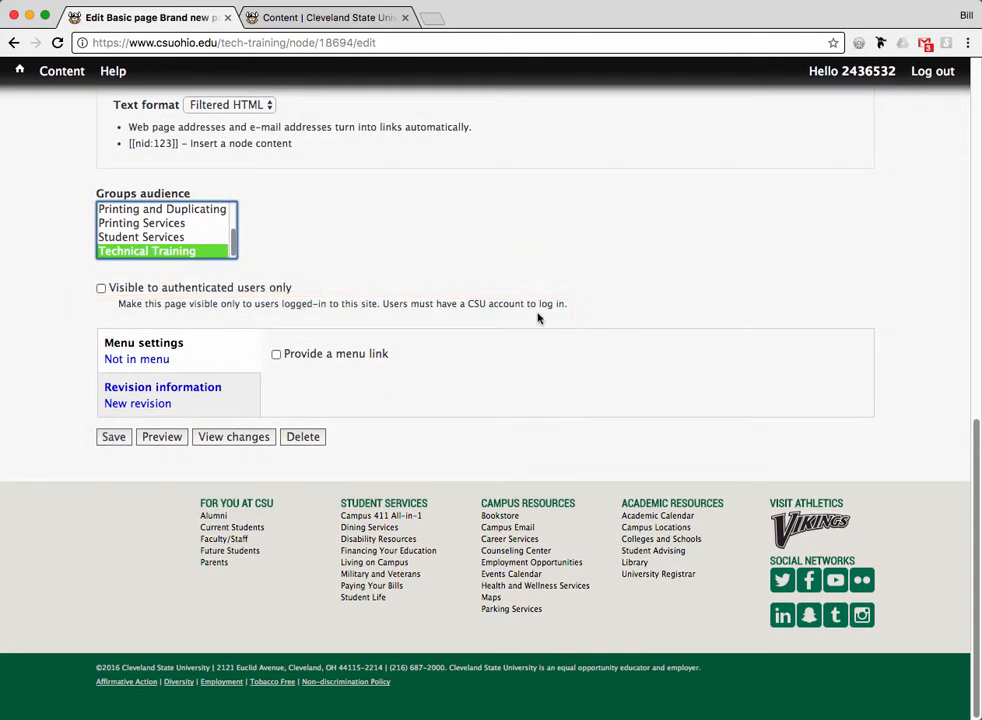
{"action": "scroll", "coordinate": [855, 232], "scroll_direction": "up", "scroll_amount": 20}
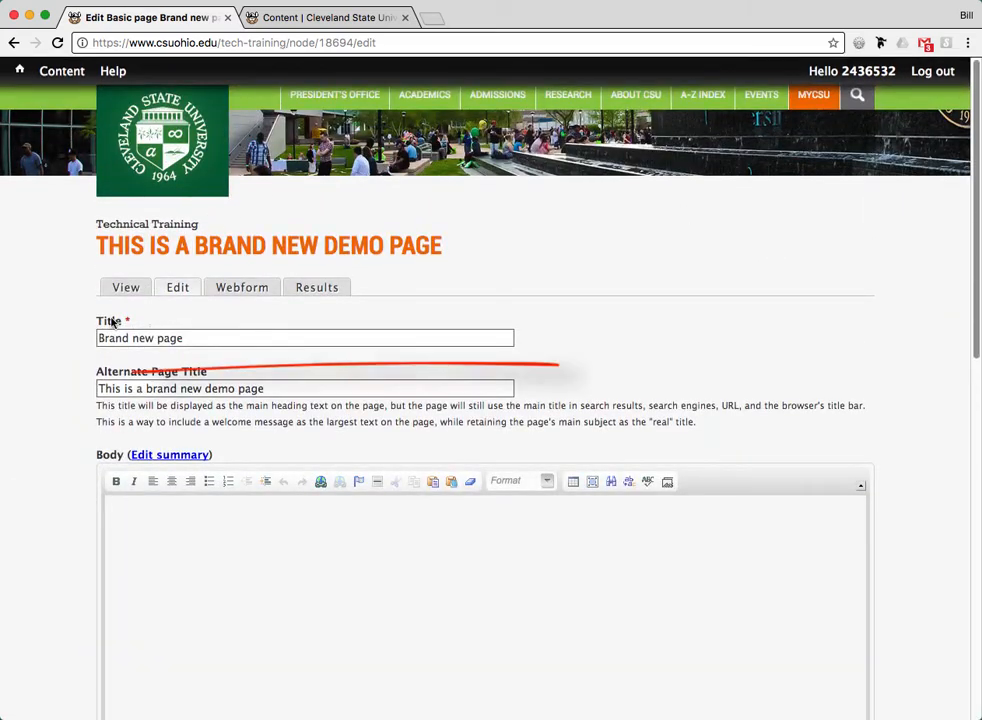
{"action": "scroll", "coordinate": [905, 351], "scroll_direction": "down", "scroll_amount": 10}
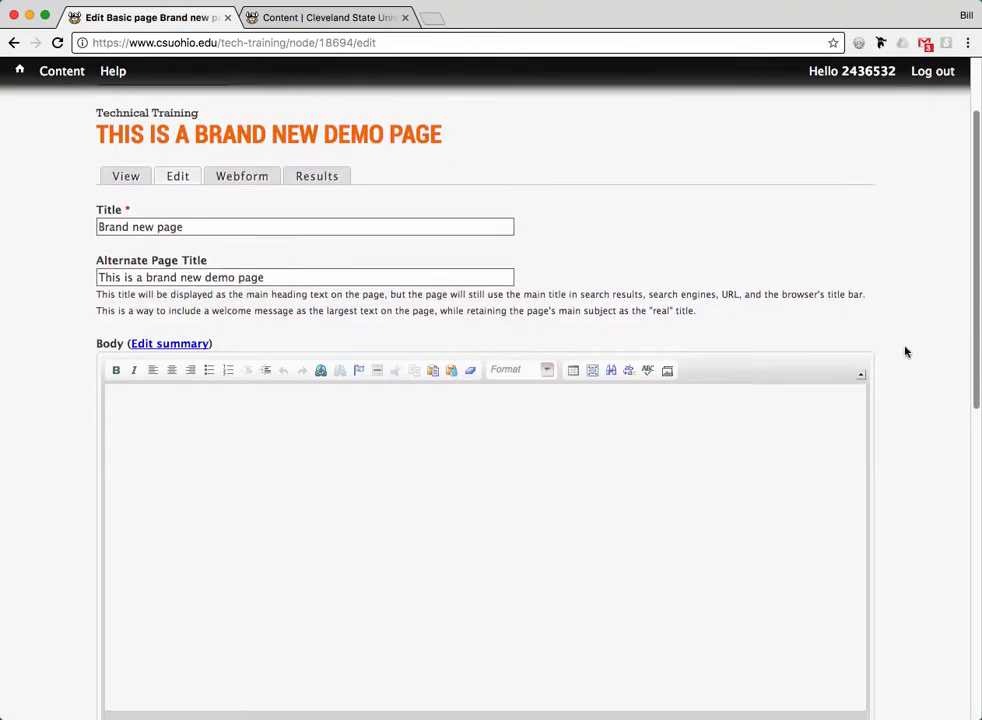
{"action": "scroll", "coordinate": [805, 390], "scroll_direction": "down", "scroll_amount": 3}
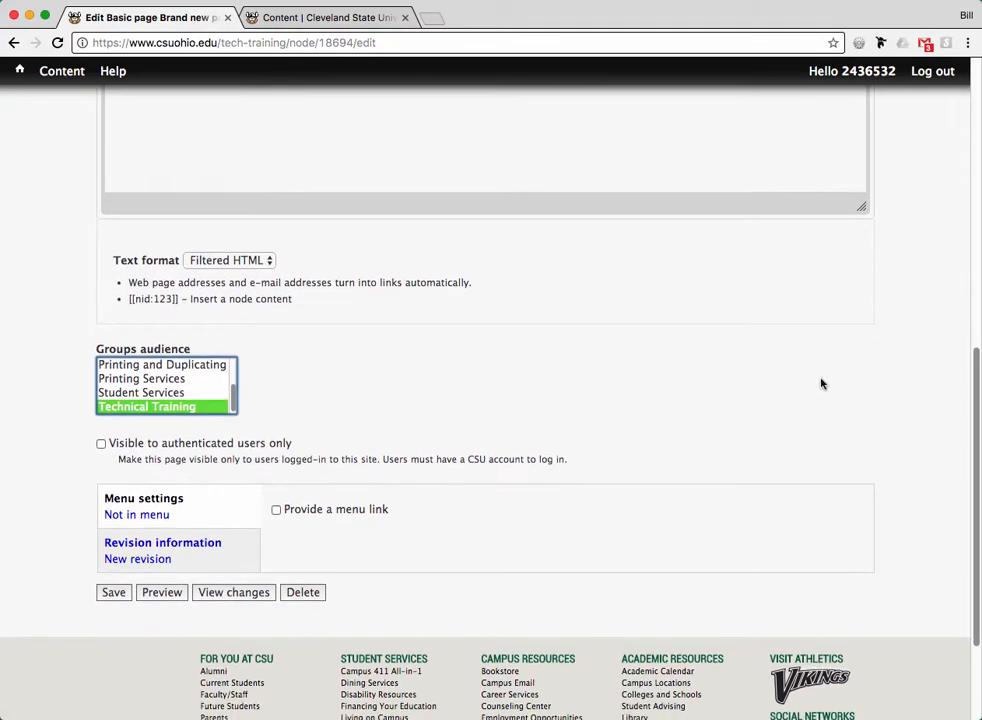
Provide a menu link for the page with "Brand new page" as its menu link title.
{"action": "left_click", "coordinate": [186, 397]}
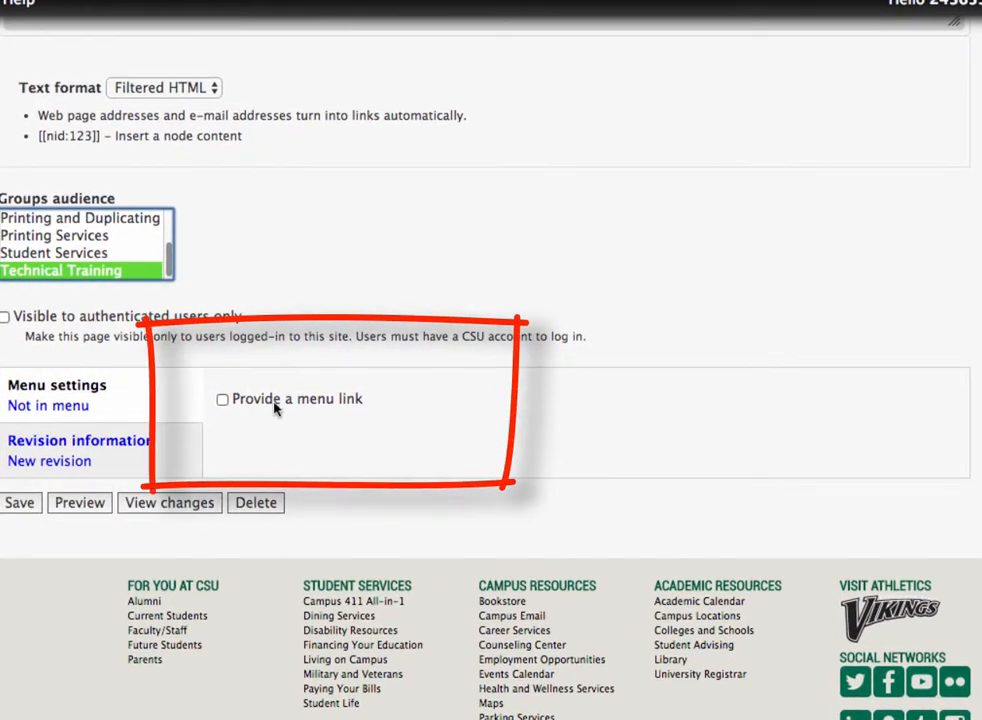
{"action": "left_click", "coordinate": [223, 399]}
{"action": "scroll", "coordinate": [978, 378], "scroll_direction": "down", "scroll_amount": 3}
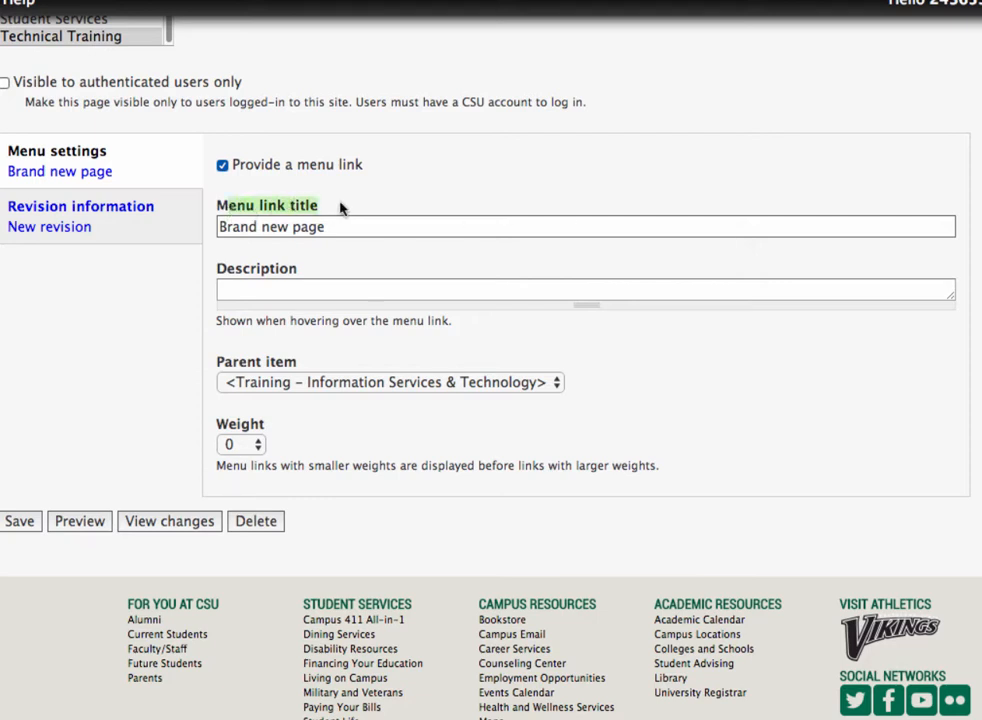
Enter "This is a demo page for training" as the menu link's description.
{"action": "left_click", "coordinate": [262, 287]}
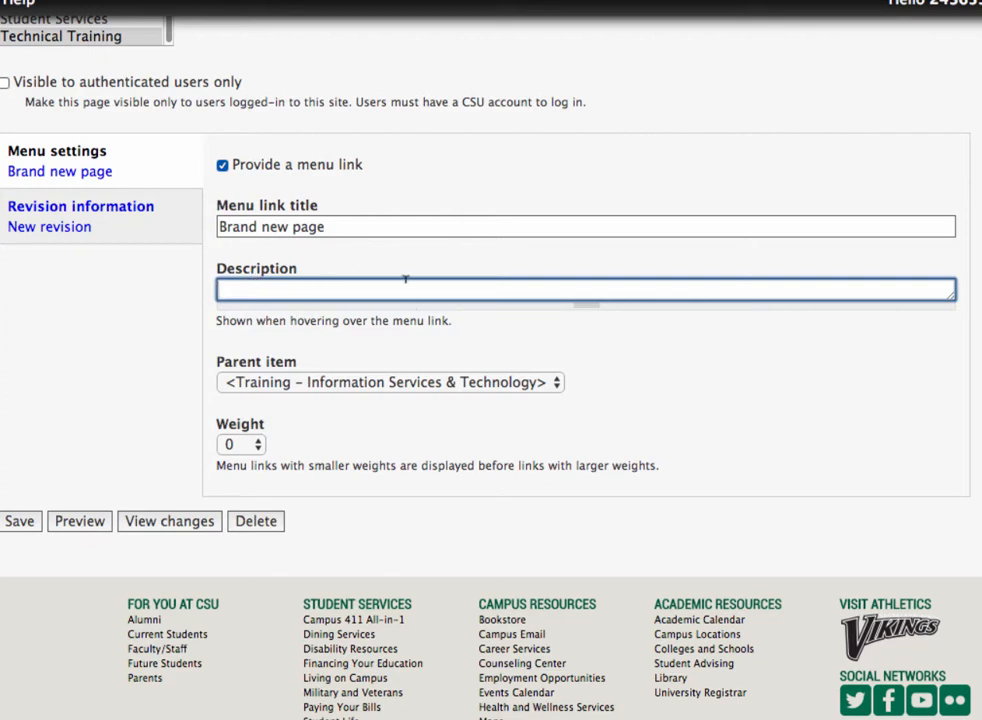
{"action": "type", "text": "This is a demo pa"}
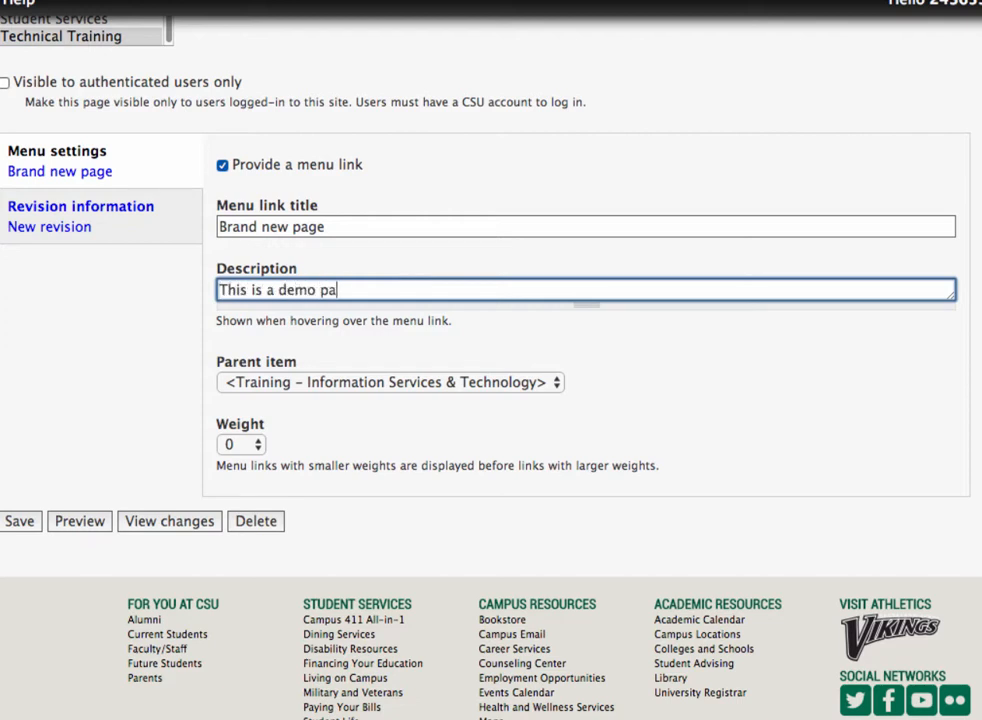
{"action": "type", "text": "ge for trainin"}
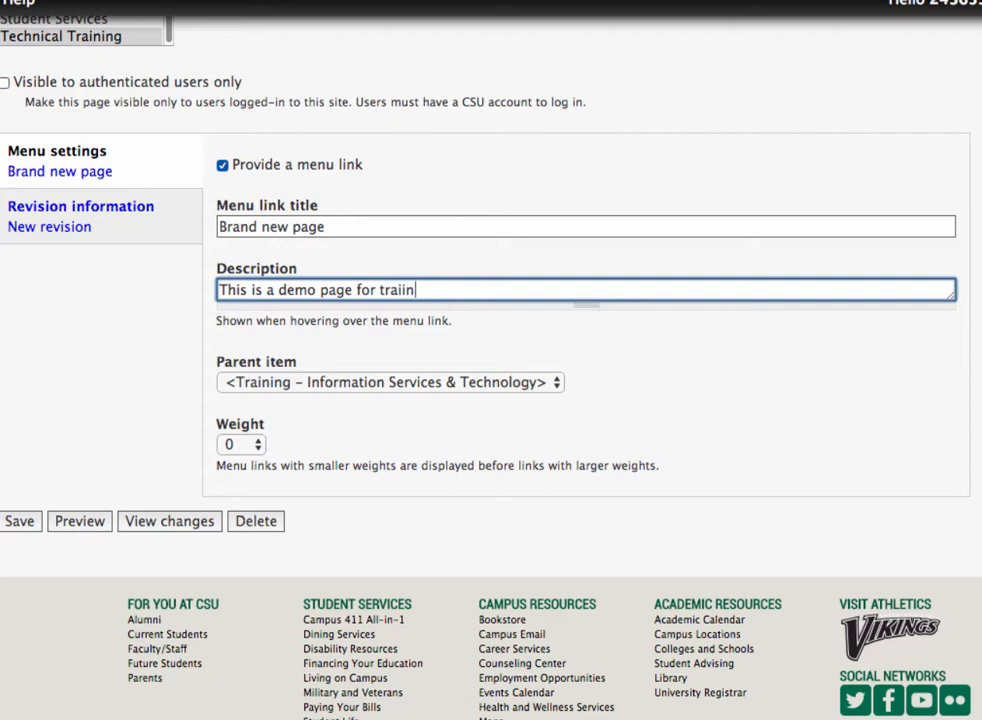
{"action": "type", "text": "g"}
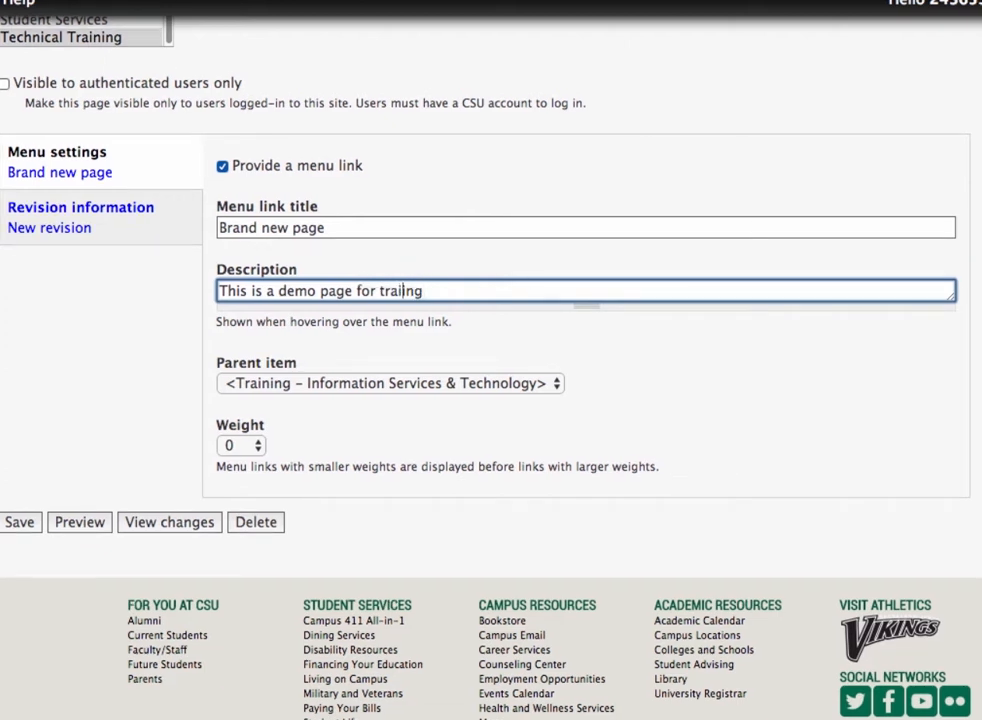
{"action": "left_click", "coordinate": [405, 290]}
{"action": "type", "text": "n"}
{"action": "left_click_drag", "start_coordinate": [219, 321], "coordinate": [414, 323]}
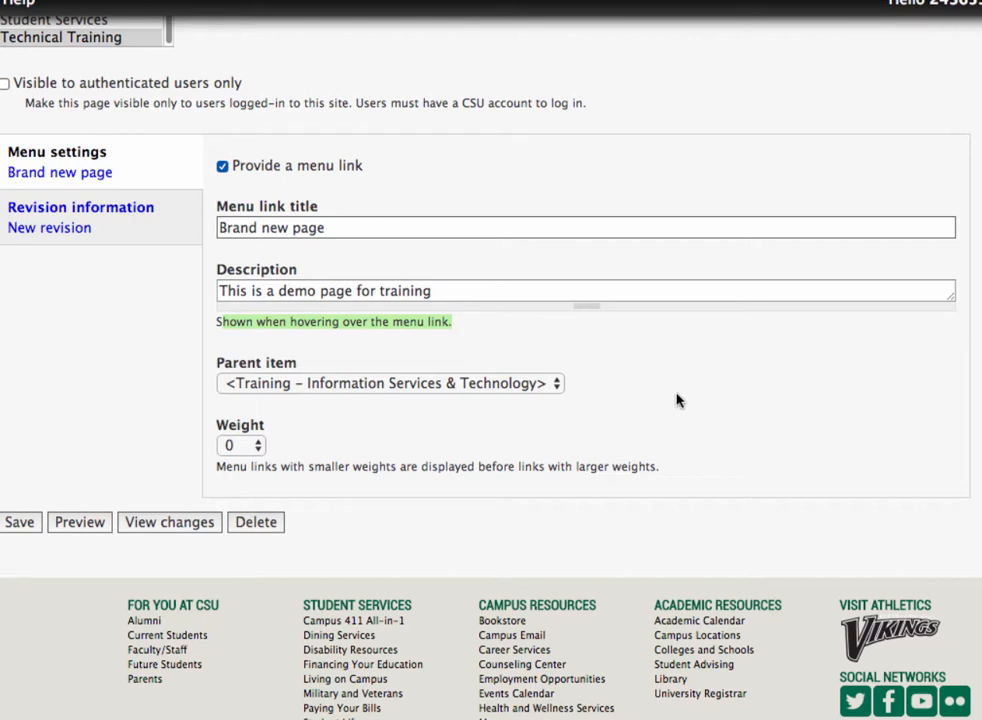
Review the menu link option, and view the navigation menu on the already open Technical Training page.
{"action": "scroll", "coordinate": [668, 362], "scroll_direction": "down", "scroll_amount": 2}
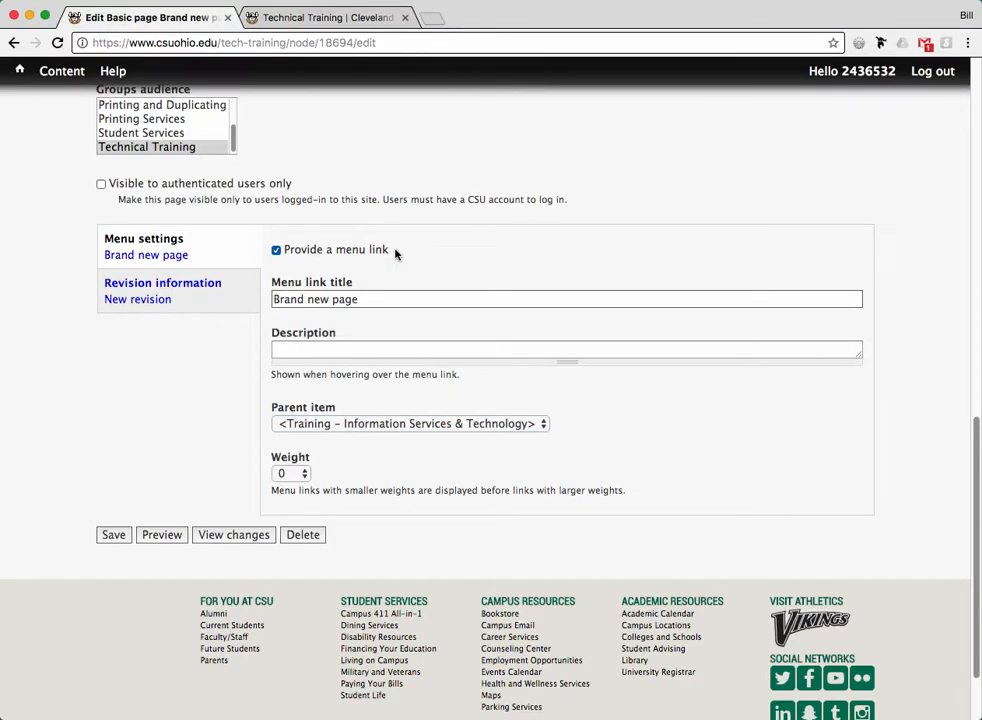
{"action": "left_click_drag", "start_coordinate": [395, 254], "coordinate": [288, 256]}
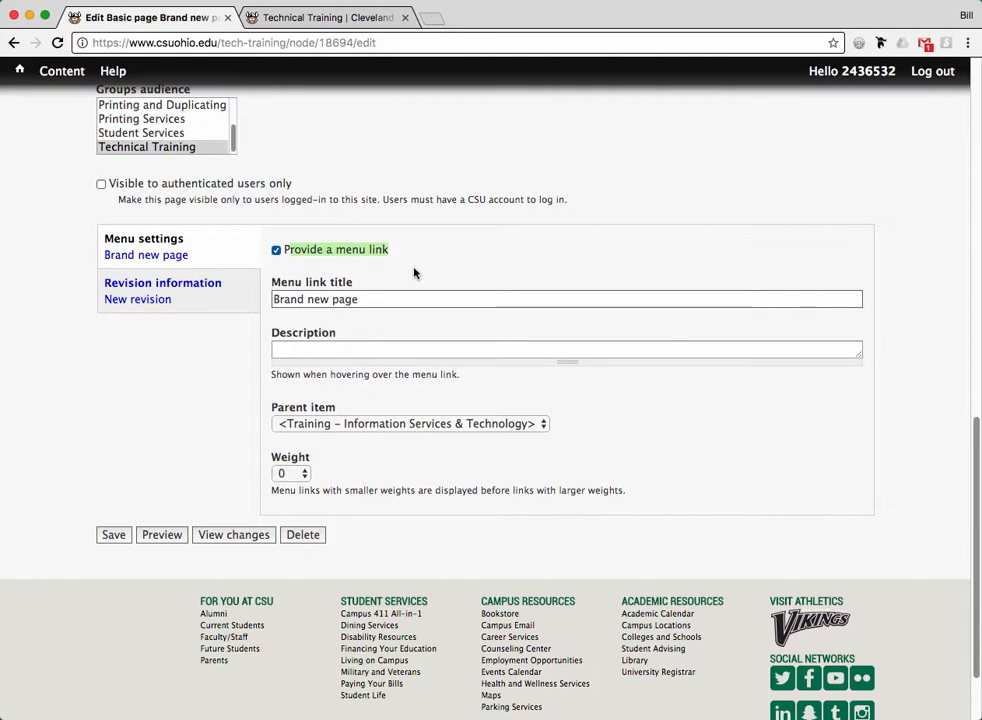
{"action": "left_click", "coordinate": [292, 2]}
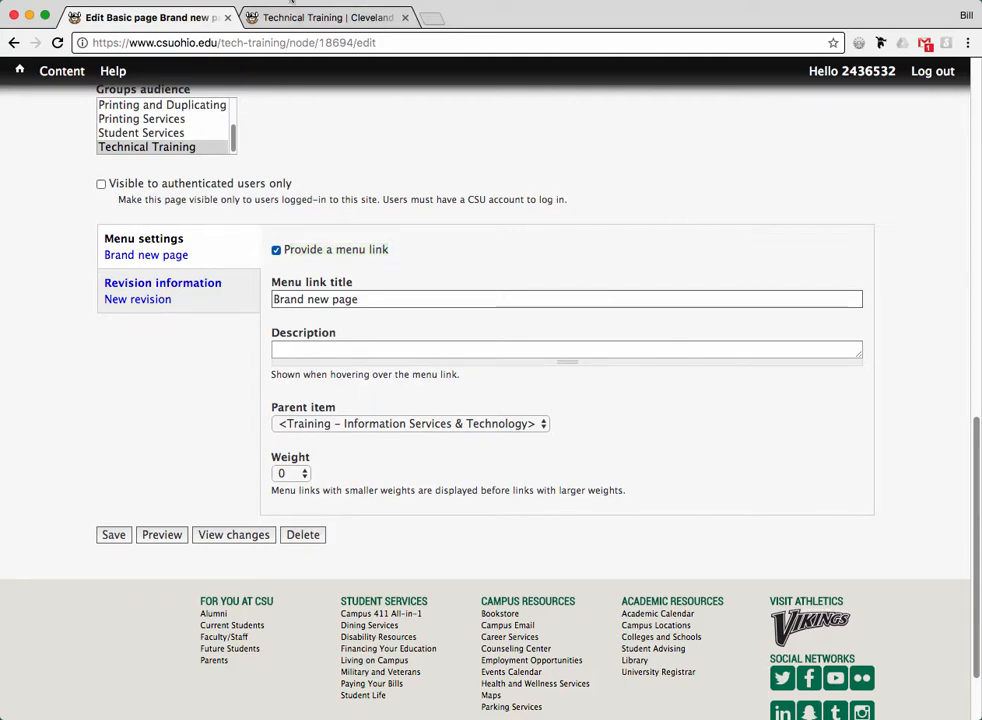
{"action": "left_click", "coordinate": [313, 17]}
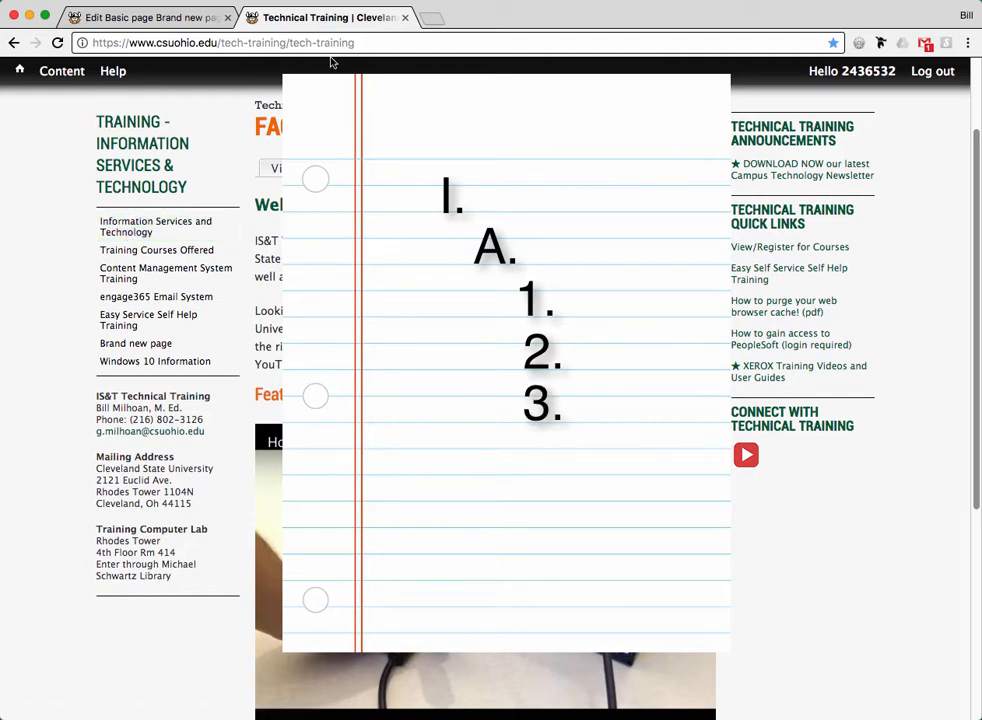
Return to the page's edit form and set the menu link's parent item to Content Management System.
{"action": "left_click", "coordinate": [157, 20]}
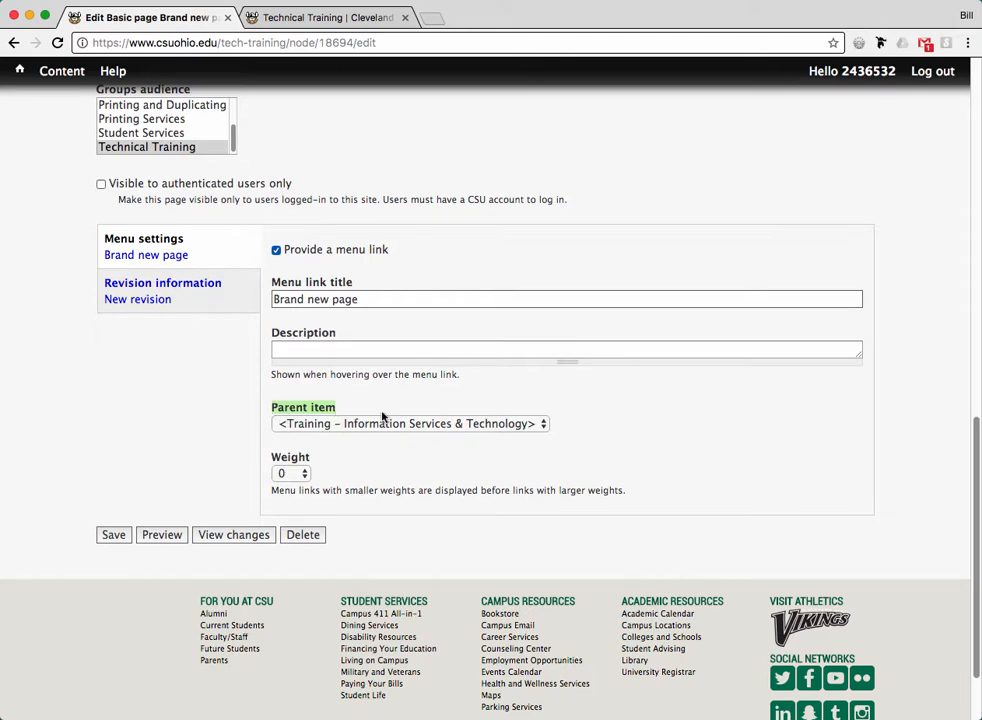
{"action": "left_click", "coordinate": [520, 426]}
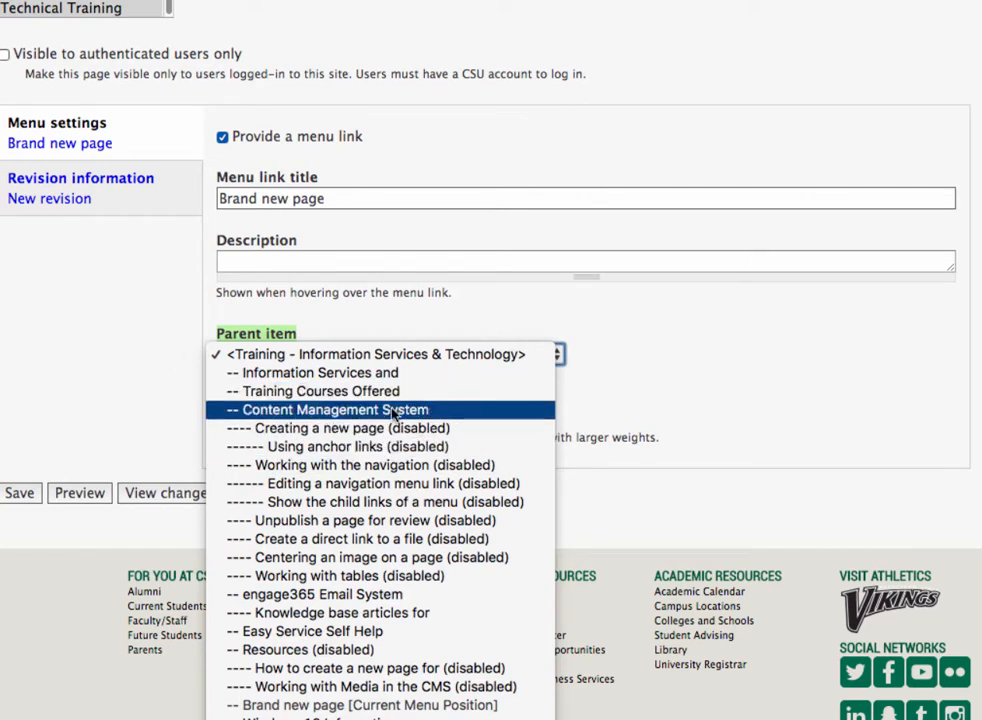
{"action": "key", "text": "Escape"}
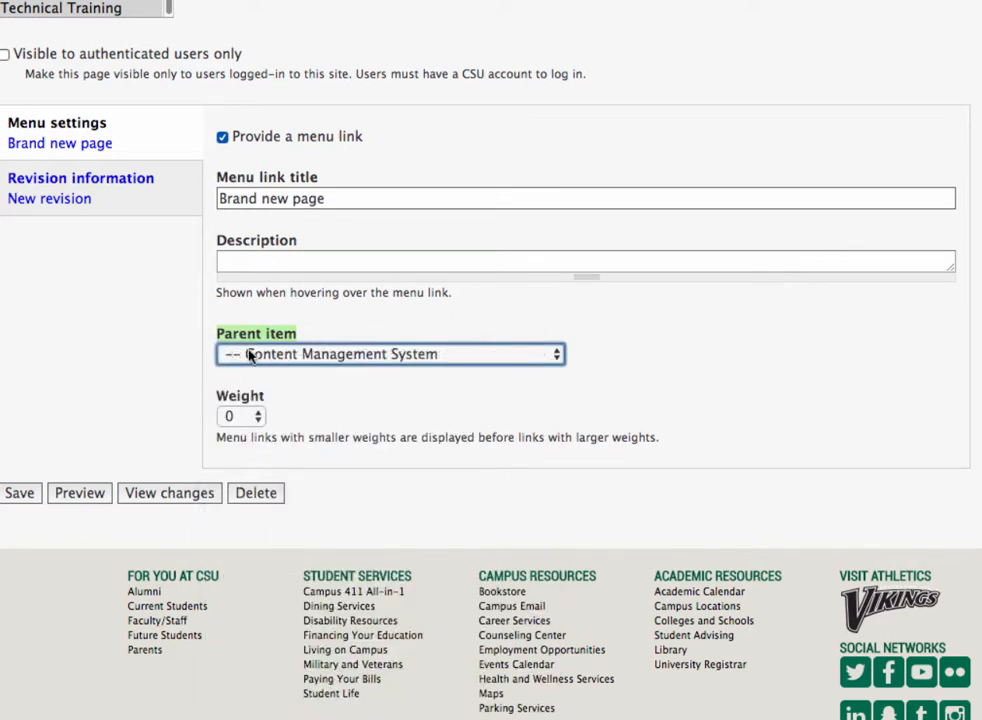
Review the parent item choices for the menu link and move from its title to the weight setting.
{"action": "left_click", "coordinate": [501, 358]}
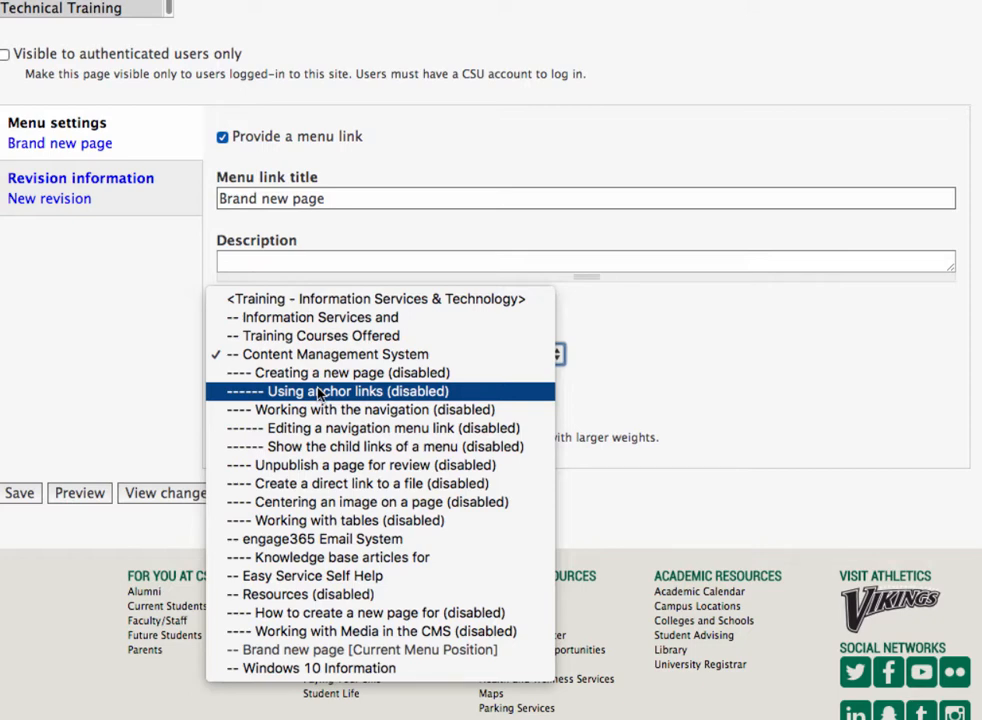
{"action": "left_click", "coordinate": [763, 364]}
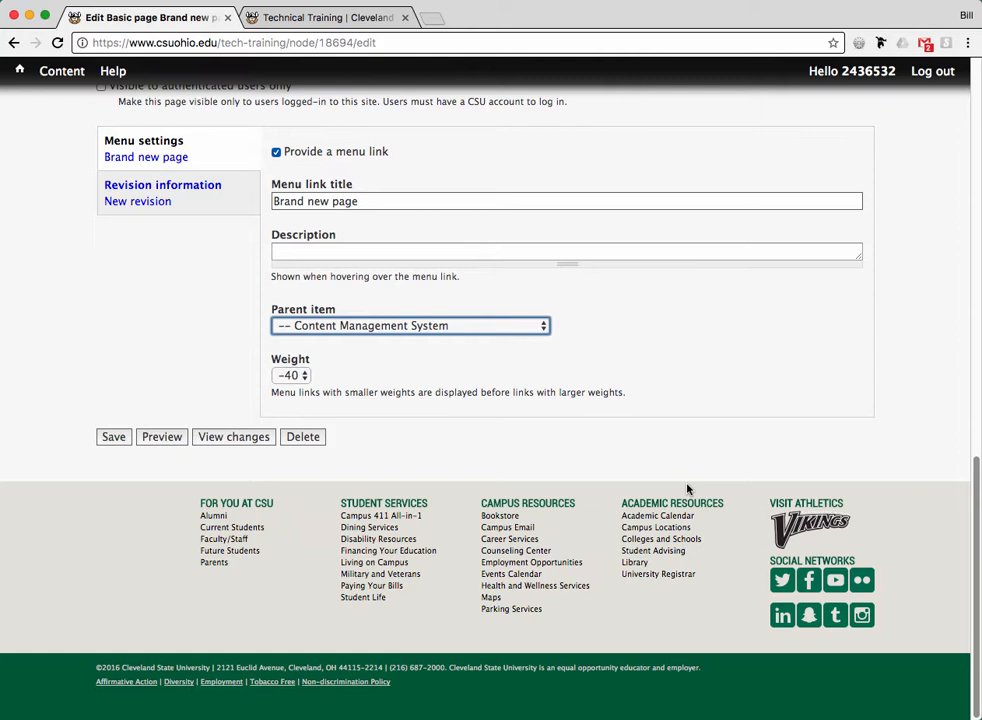
{"action": "left_click_drag", "start_coordinate": [304, 201], "coordinate": [266, 208]}
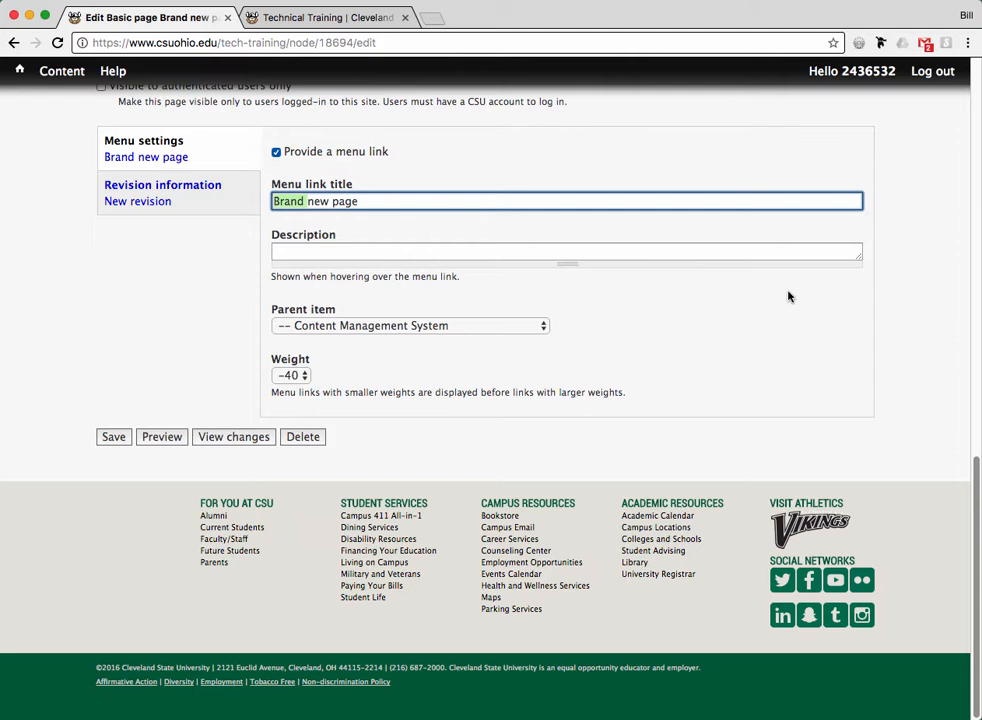
{"action": "key", "text": "Tab"}
{"action": "key", "text": "Tab"}
{"action": "key", "text": "Tab"}
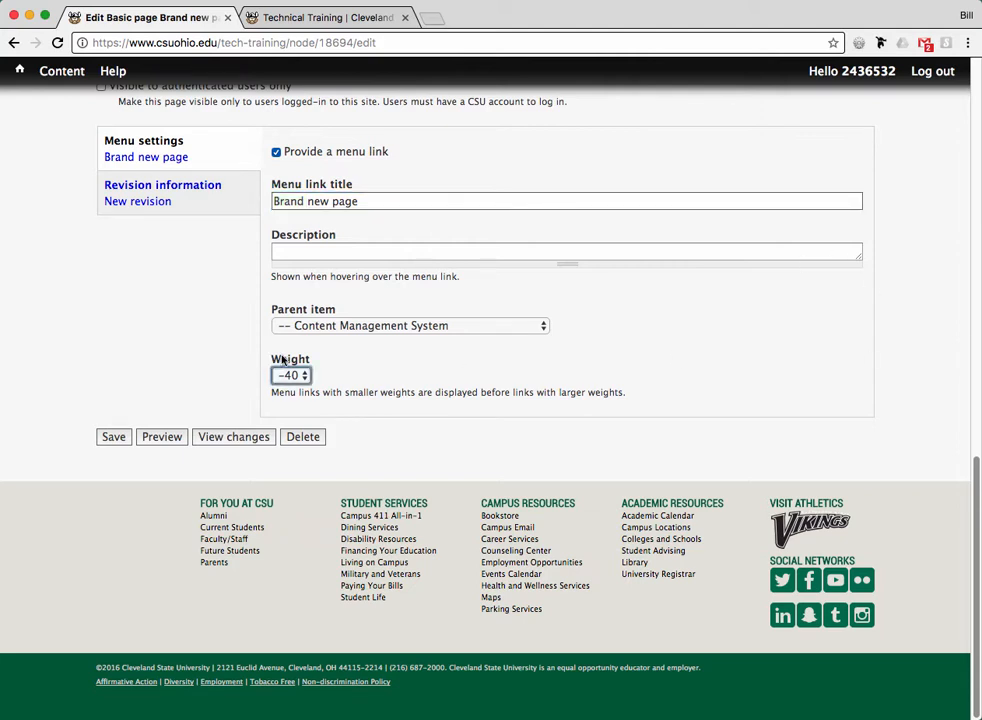
Examine the full range of weight values available for the menu link, from negative to positive.
{"action": "left_click_drag", "start_coordinate": [313, 366], "coordinate": [274, 359]}
{"action": "left_click", "coordinate": [291, 375]}
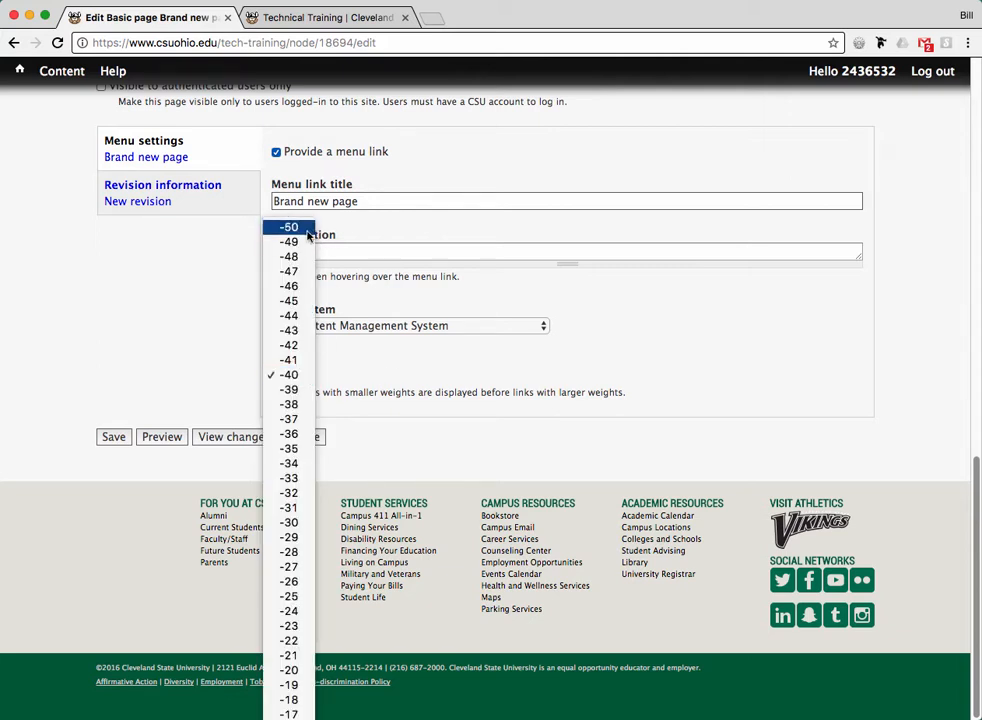
{"action": "scroll", "coordinate": [289, 316], "scroll_direction": "down", "scroll_amount": 5}
{"action": "scroll", "coordinate": [289, 316], "scroll_direction": "down", "scroll_amount": 10}
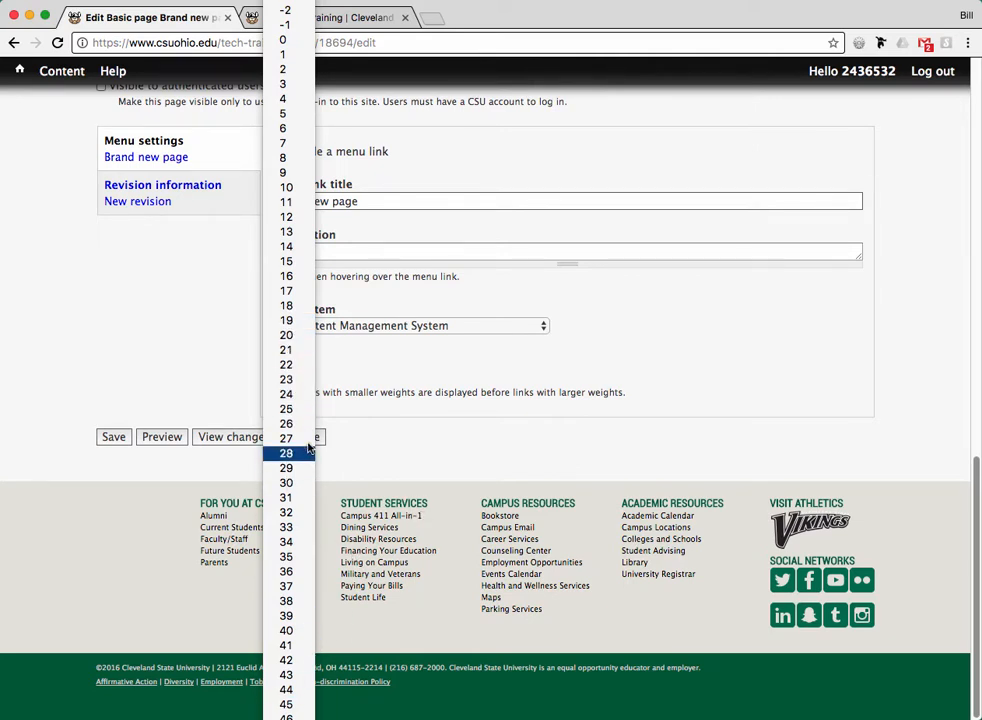
{"action": "left_click", "coordinate": [450, 383]}
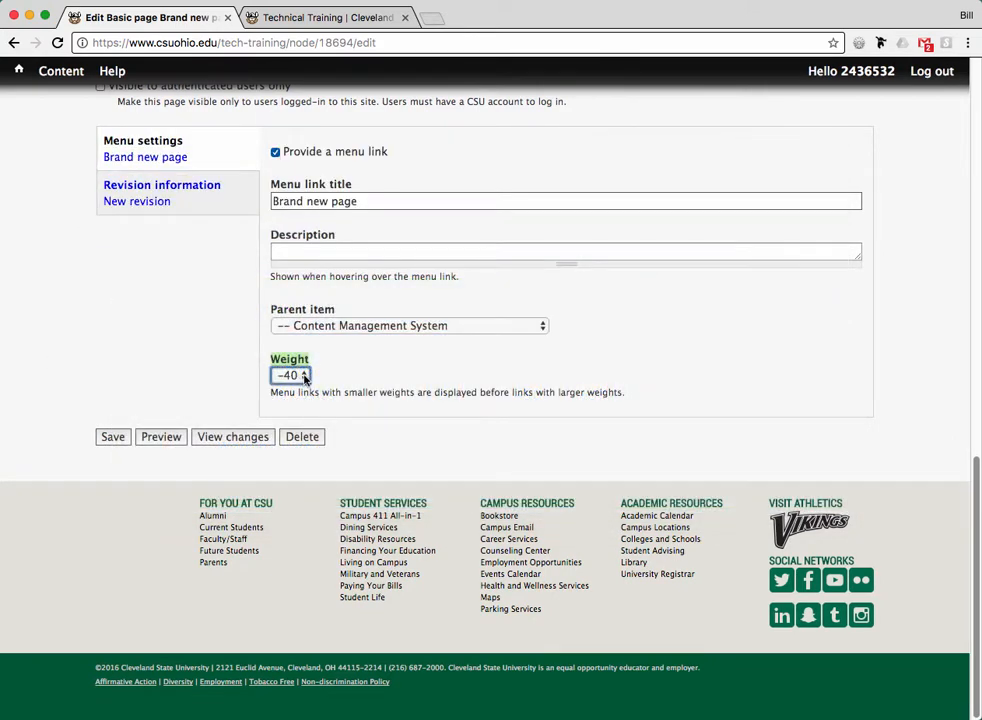
Compare the negative weight choices with 0 for the menu link, leaving the list without picking a value.
{"action": "left_click", "coordinate": [295, 375]}
{"action": "scroll", "coordinate": [289, 302], "scroll_direction": "down", "scroll_amount": 5}
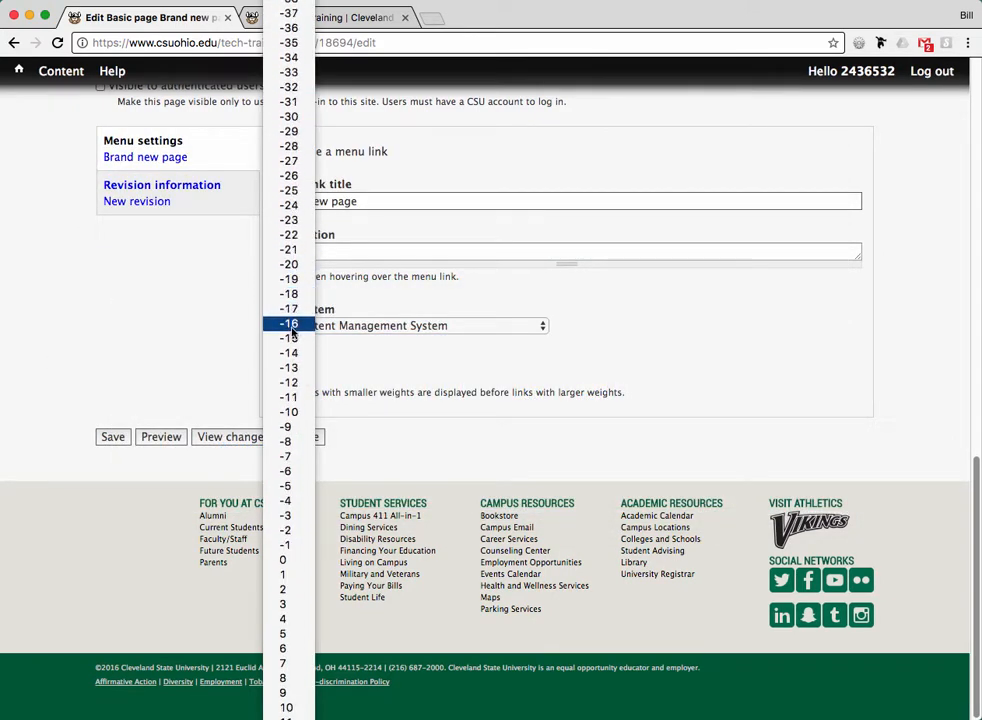
{"action": "scroll", "coordinate": [287, 430], "scroll_direction": "down", "scroll_amount": 2}
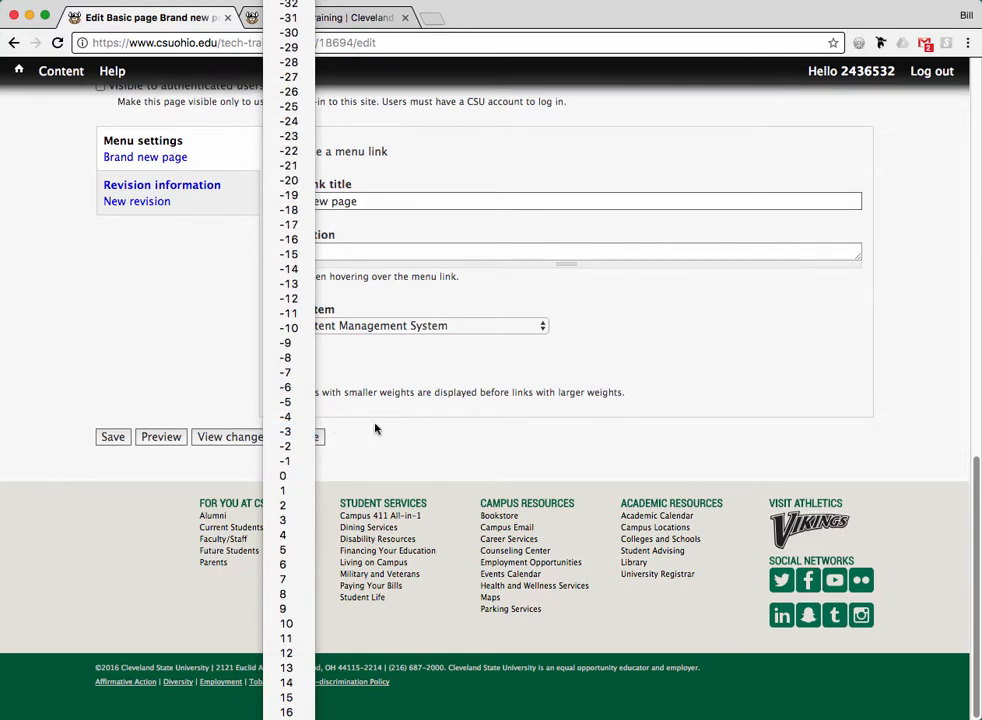
{"action": "left_click", "coordinate": [365, 392]}
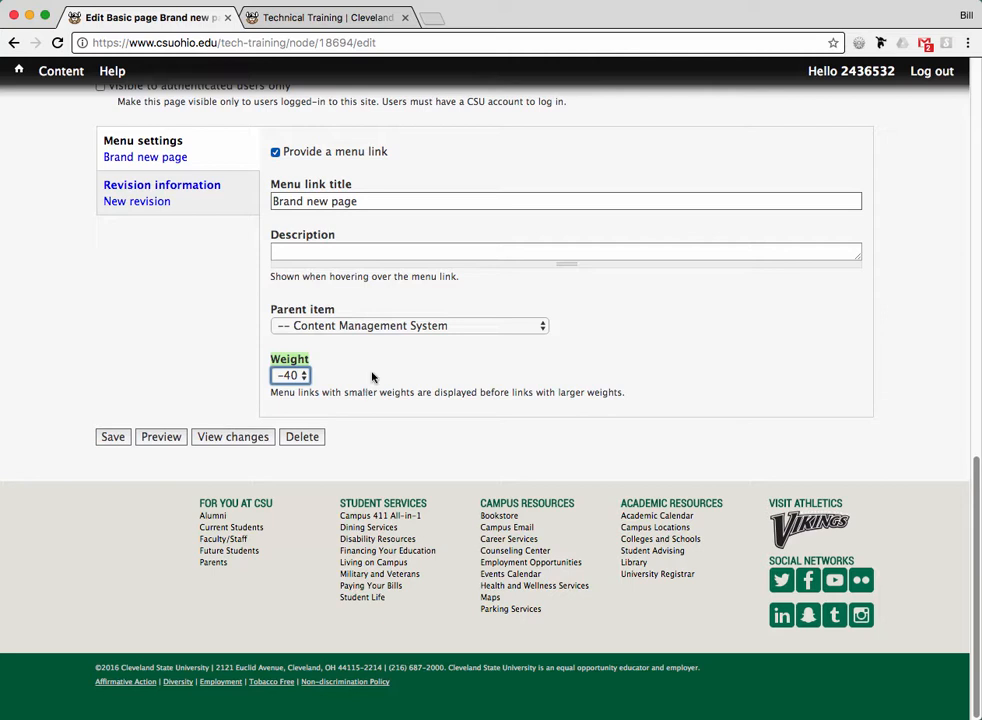
{"action": "left_click", "coordinate": [299, 376]}
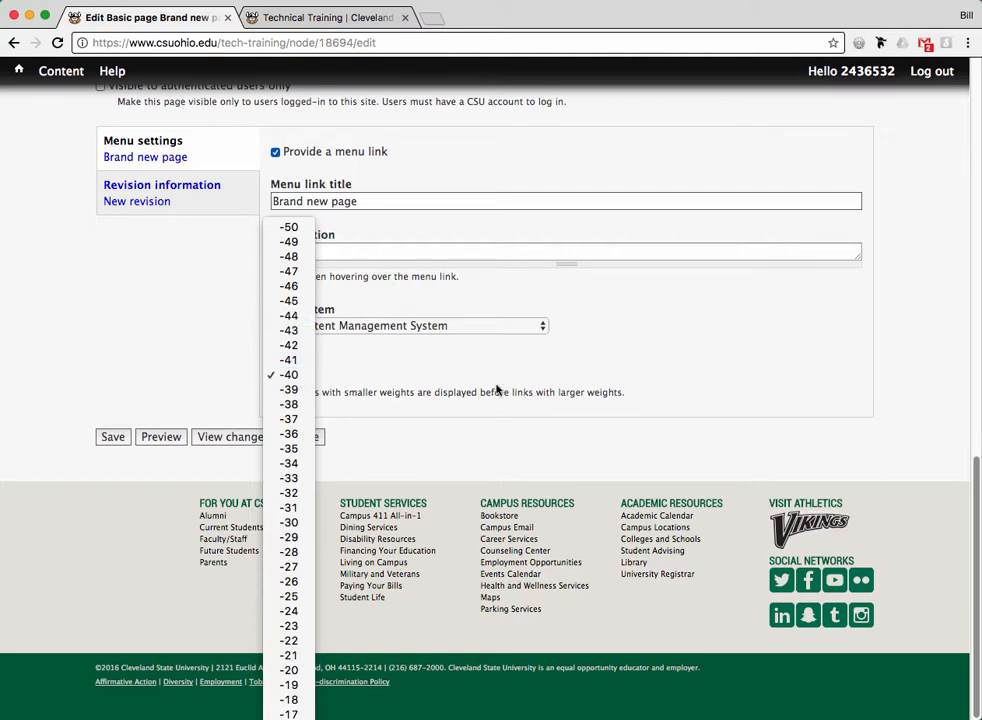
{"action": "left_click", "coordinate": [408, 368]}
{"action": "left_click", "coordinate": [305, 376]}
{"action": "scroll", "coordinate": [305, 376], "scroll_direction": "down", "scroll_amount": 10}
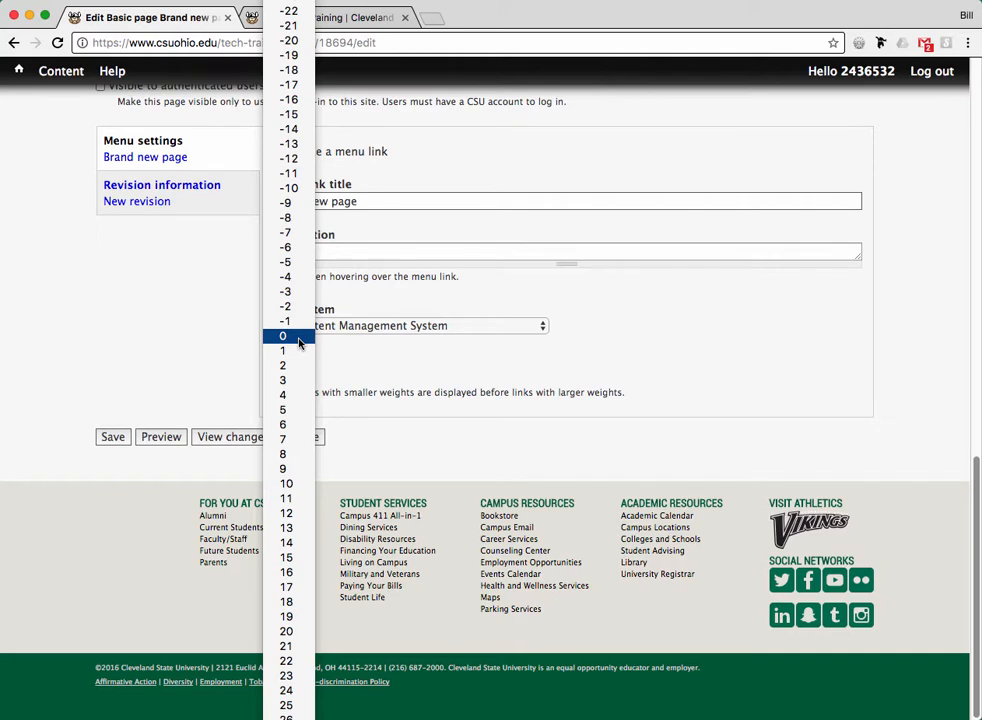
{"action": "left_click", "coordinate": [760, 345]}
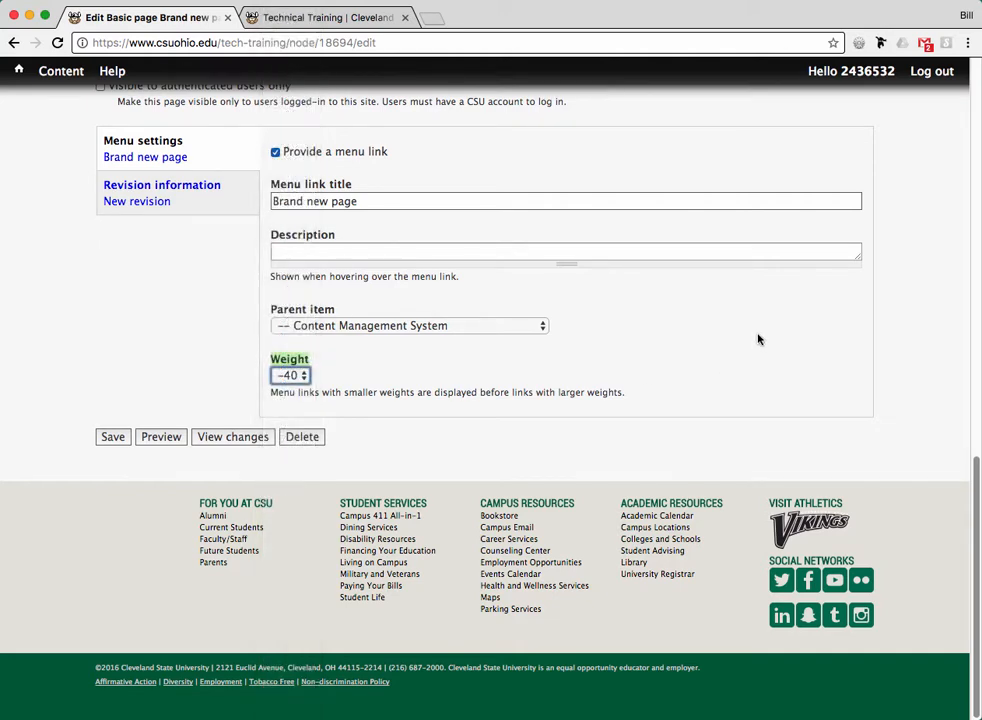
Examine the positive weight values that would place the "Brand new page" link last in the menu.
{"action": "left_click", "coordinate": [320, 200]}
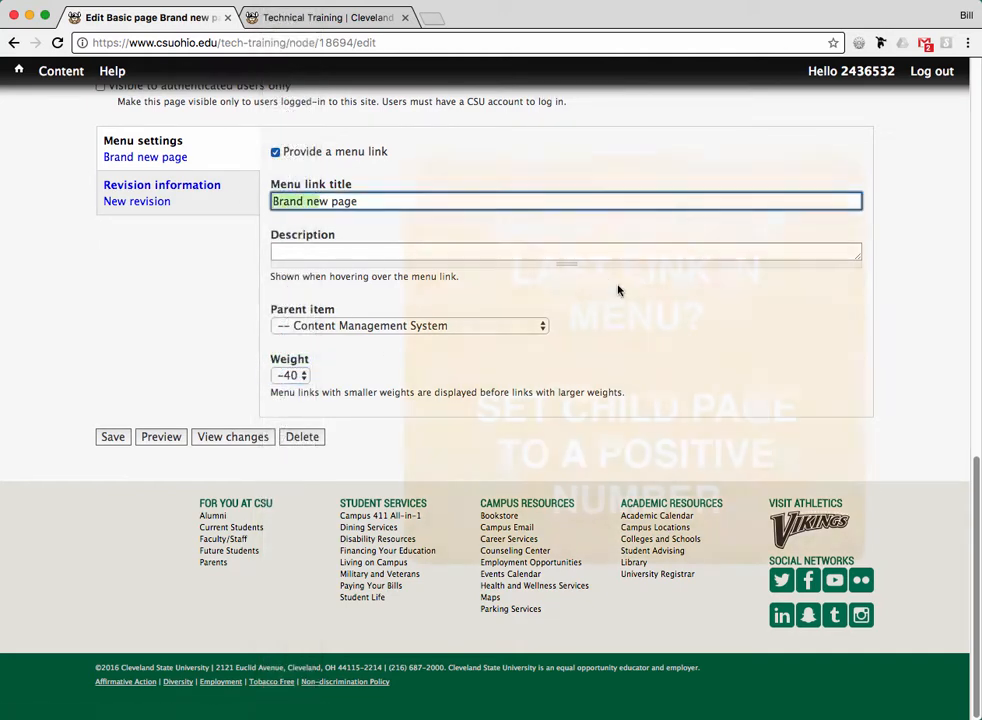
{"action": "left_click", "coordinate": [300, 375]}
{"action": "left_click", "coordinate": [300, 375]}
{"action": "scroll", "coordinate": [296, 400], "scroll_direction": "down", "scroll_amount": 10}
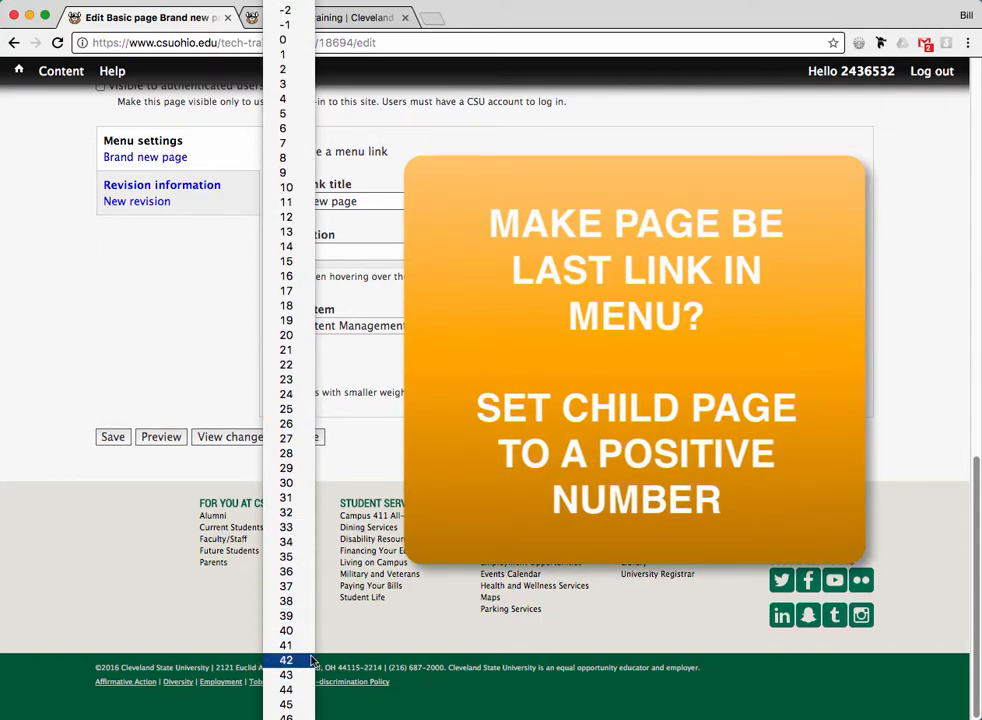
{"action": "left_click", "coordinate": [409, 356]}
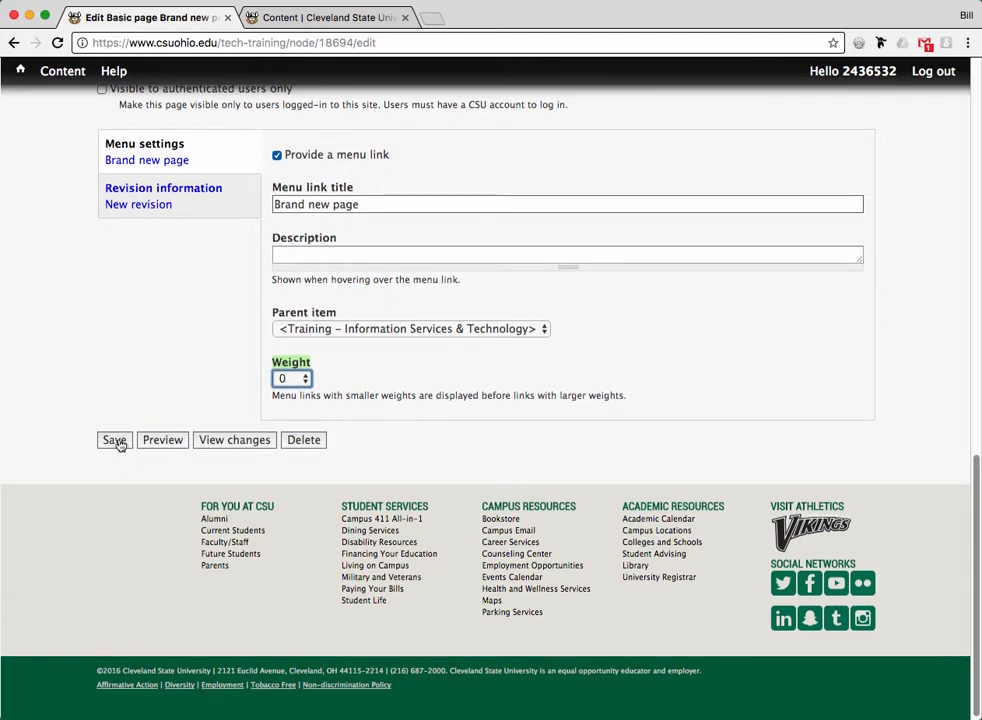
Save the edited basic page "Brand new page" with its menu settings.
{"action": "left_click", "coordinate": [116, 445]}
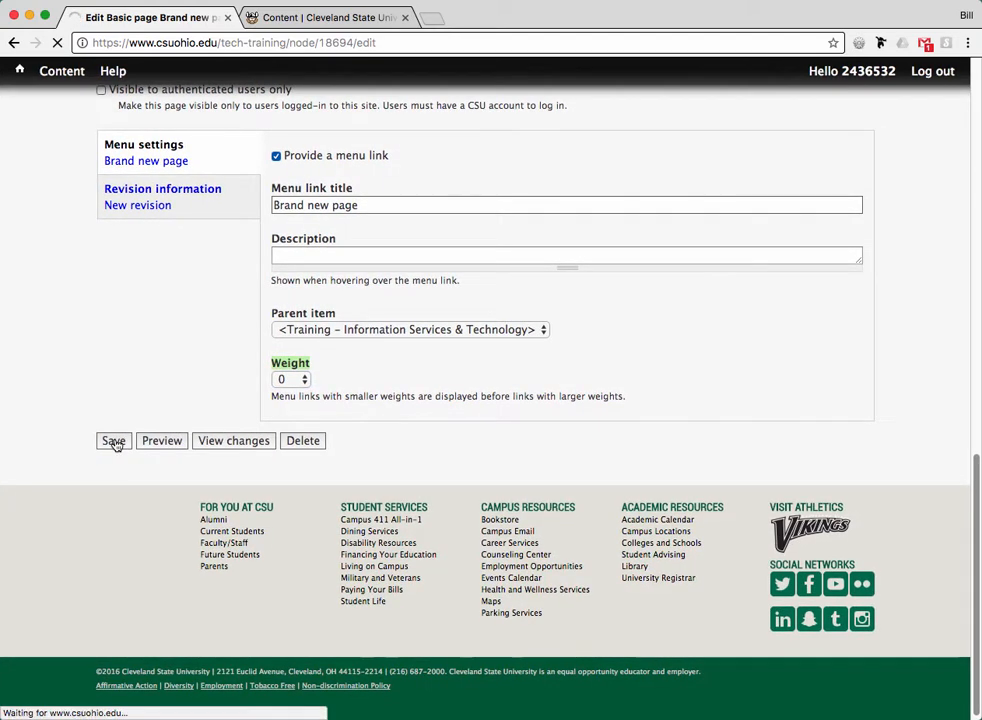